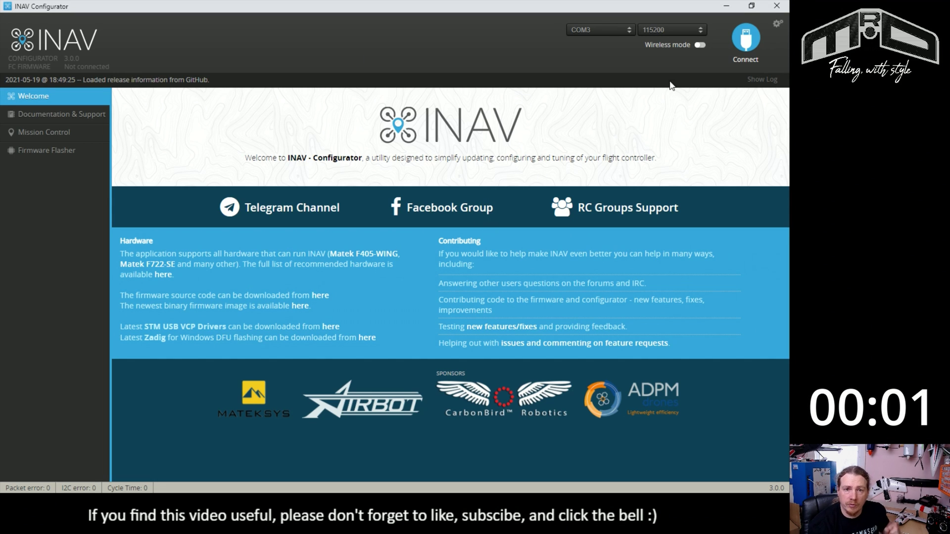
Step: Connect to the flight controller and list its full configuration with diff /all
left_click(746, 40)
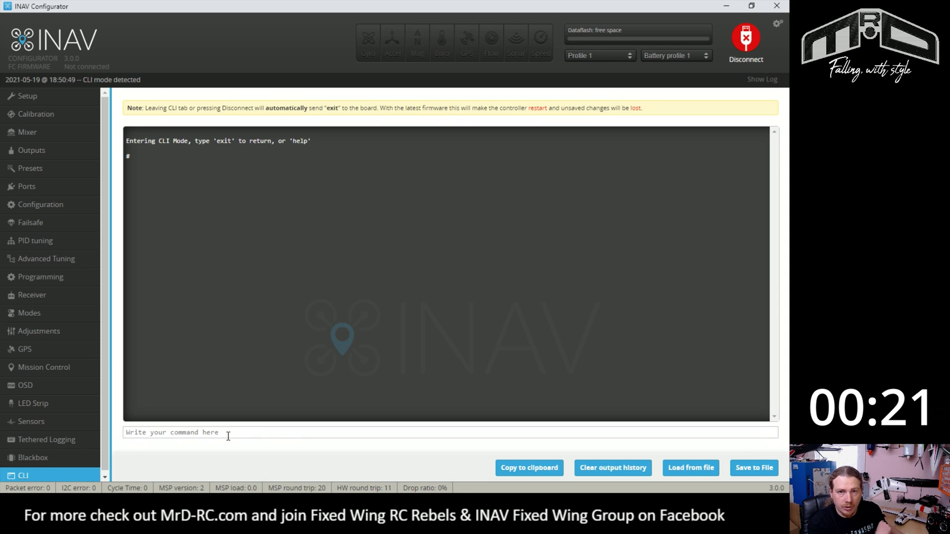
type("diff ")
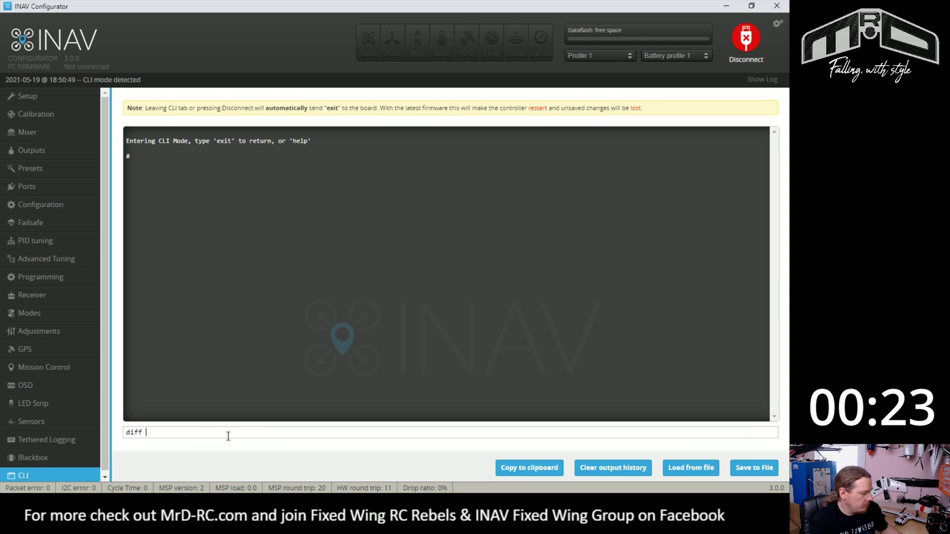
type("/all")
key("Return")
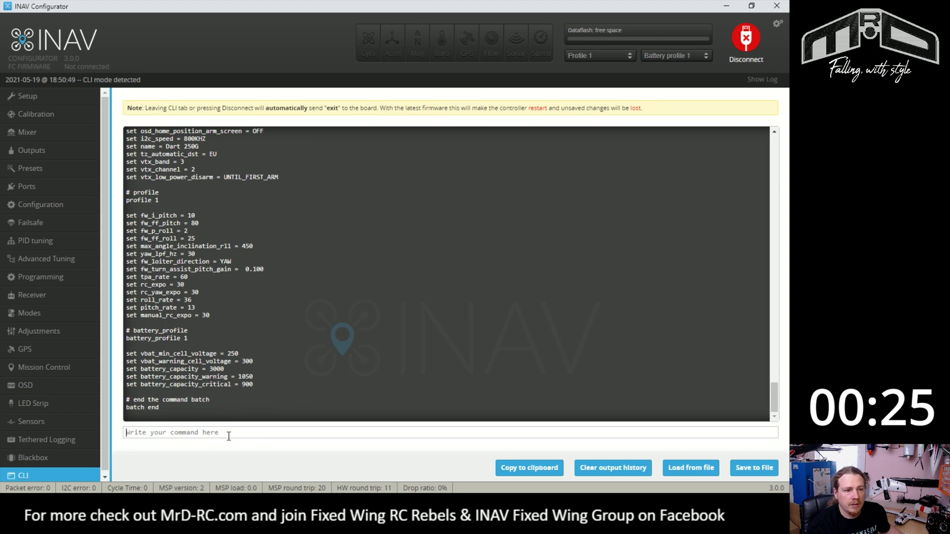
Step: Save the CLI output as 'Dart 250G - INAV 2.6.1' text file, then disconnect
left_click(754, 468)
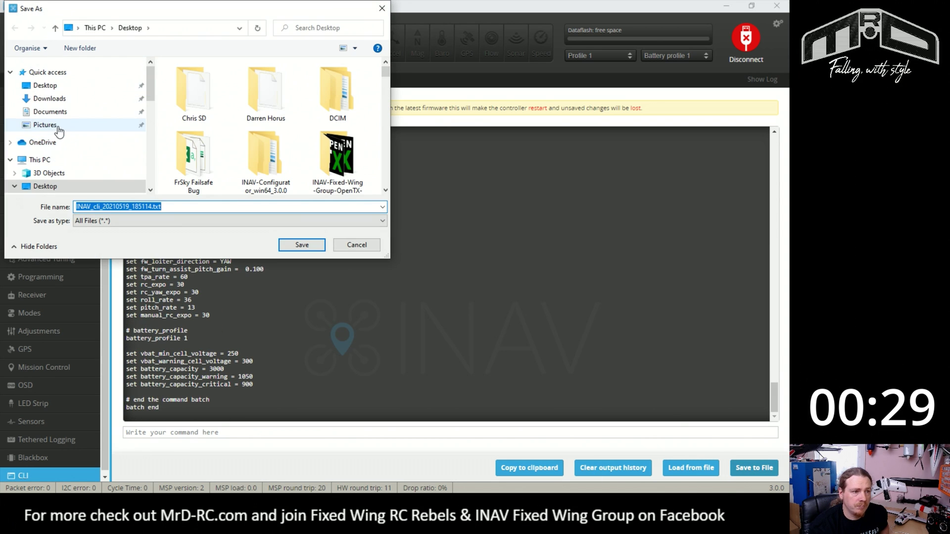
left_click(173, 207)
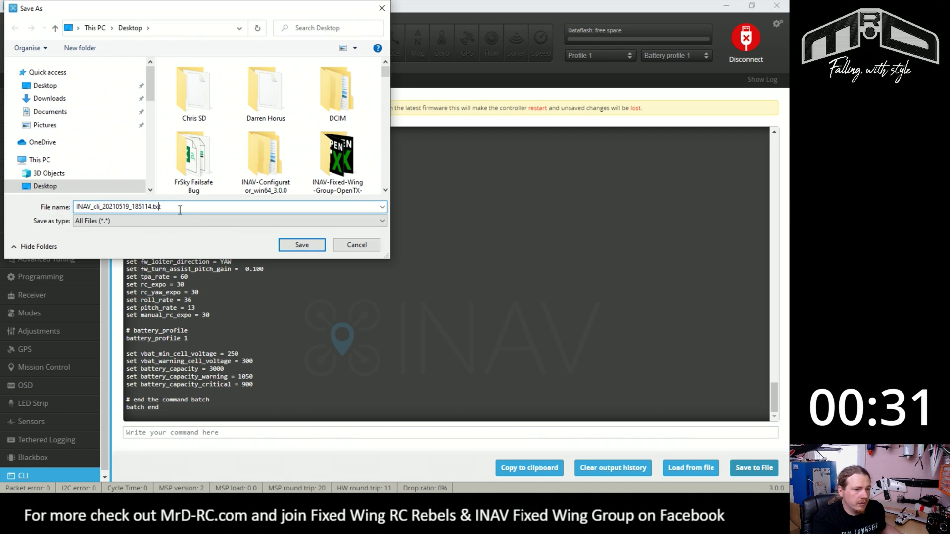
key("Left")
key("Left")
key("Left")
key("Left")
key("shift+Home")
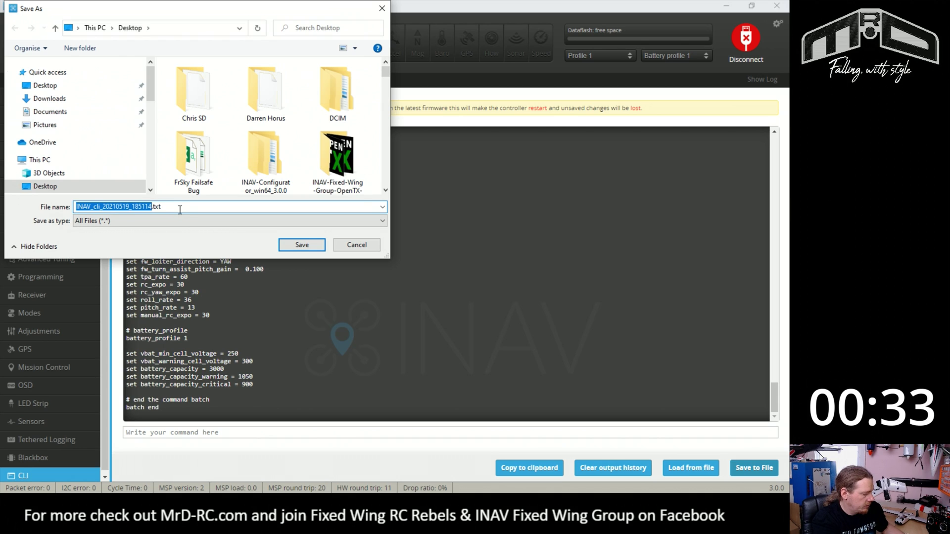
type("Dart 250G - INAV 2.6.1")
key("Return")
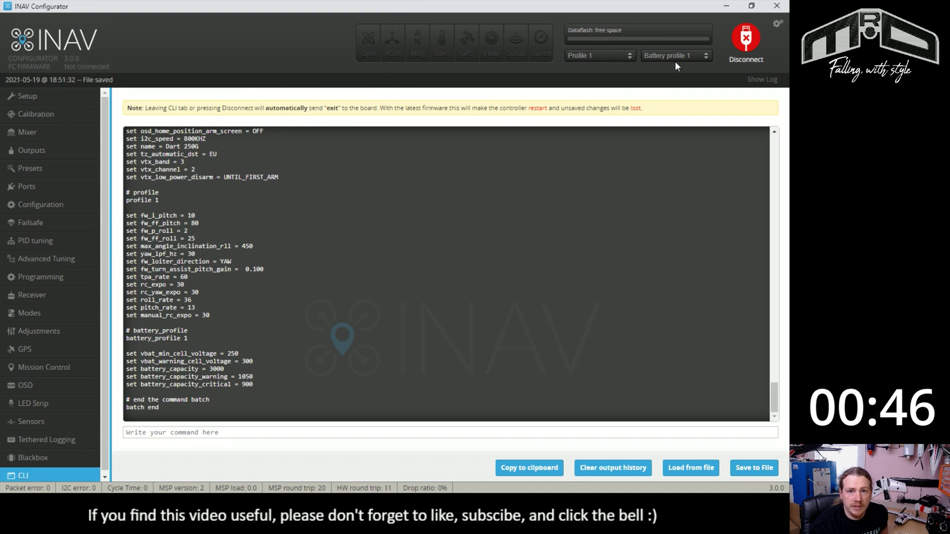
left_click(748, 41)
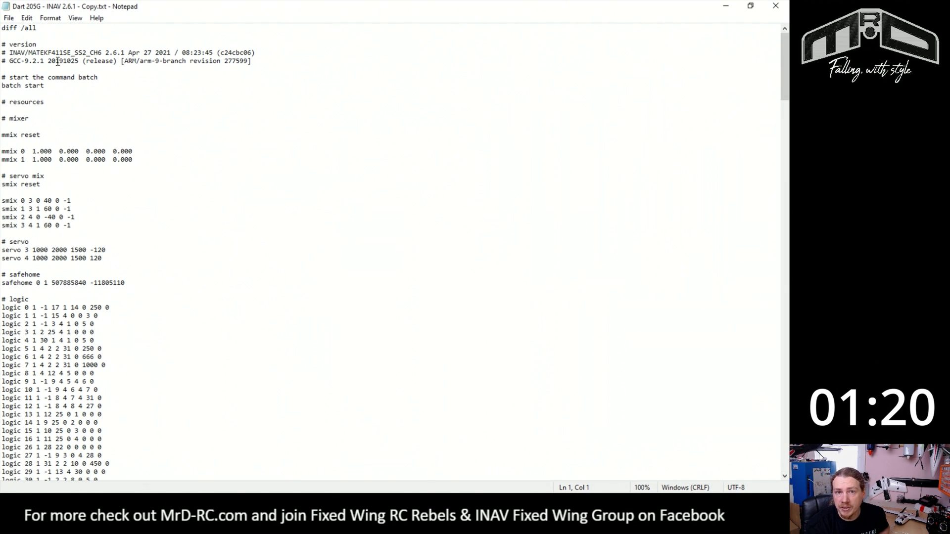
Step: Delete the # adjrange block and its leftover blank line from the diff copy
left_click_drag(28, 52, 102, 51)
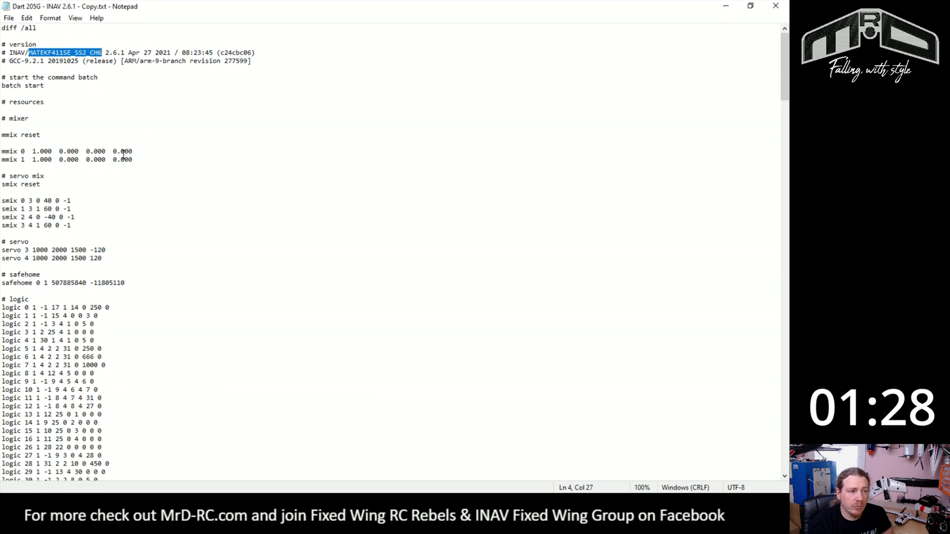
scroll(109, 152, "down", 10)
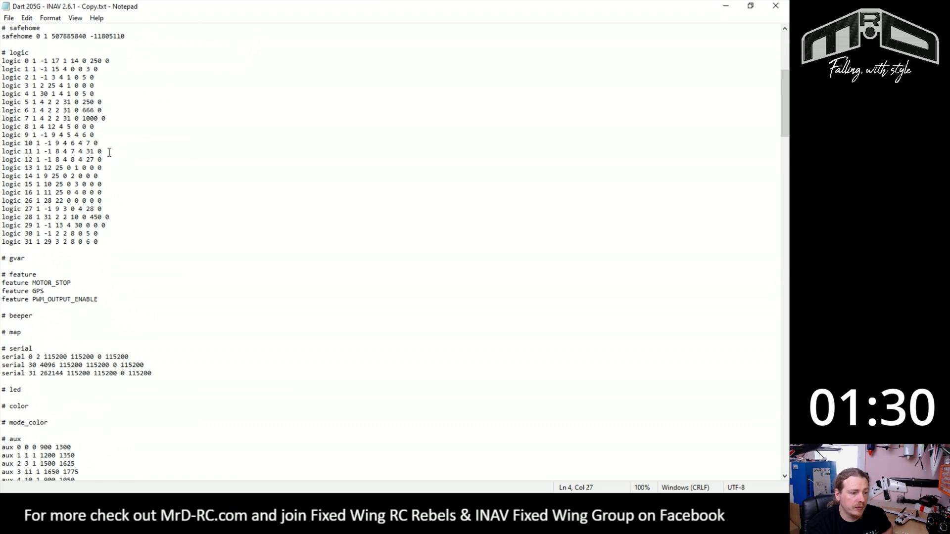
scroll(110, 151, "down", 16)
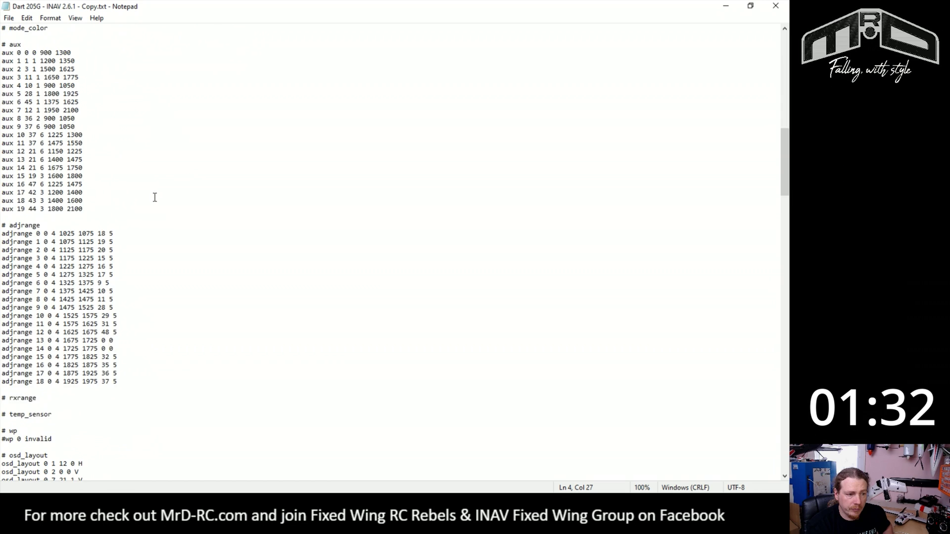
scroll(155, 198, "down", 5)
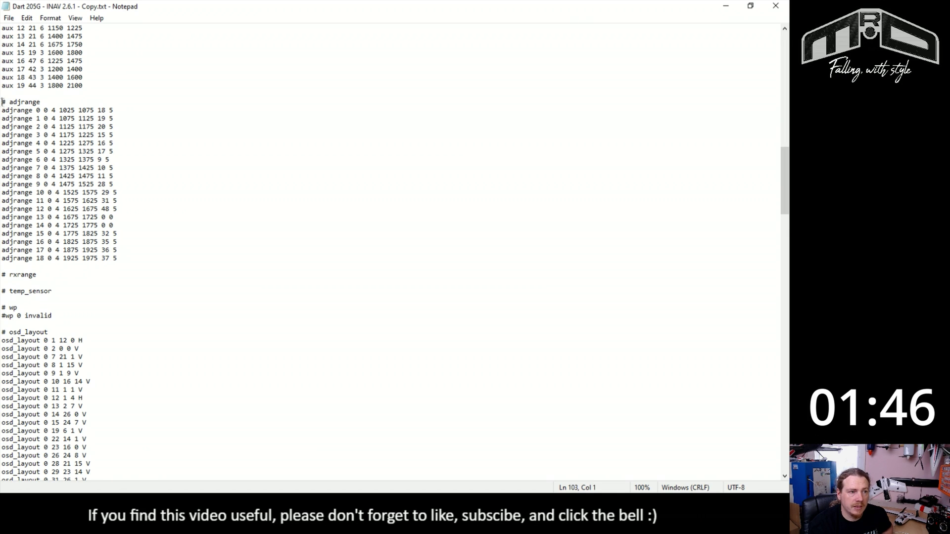
left_click_drag(3, 102, 135, 259)
key("Delete")
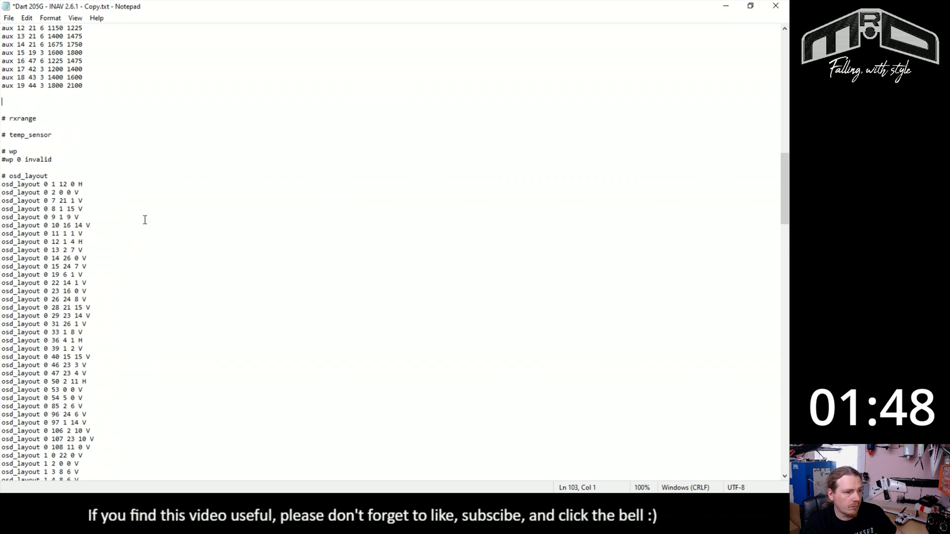
key("BackSpace")
Step: Delete the # profile block and its leftover blank line
scroll(130, 193, "down", 13)
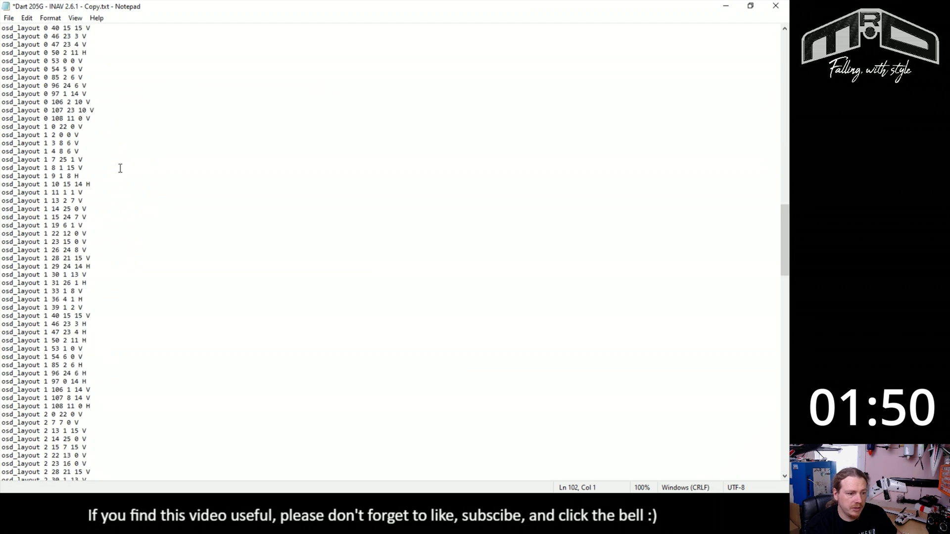
scroll(120, 168, "down", 20)
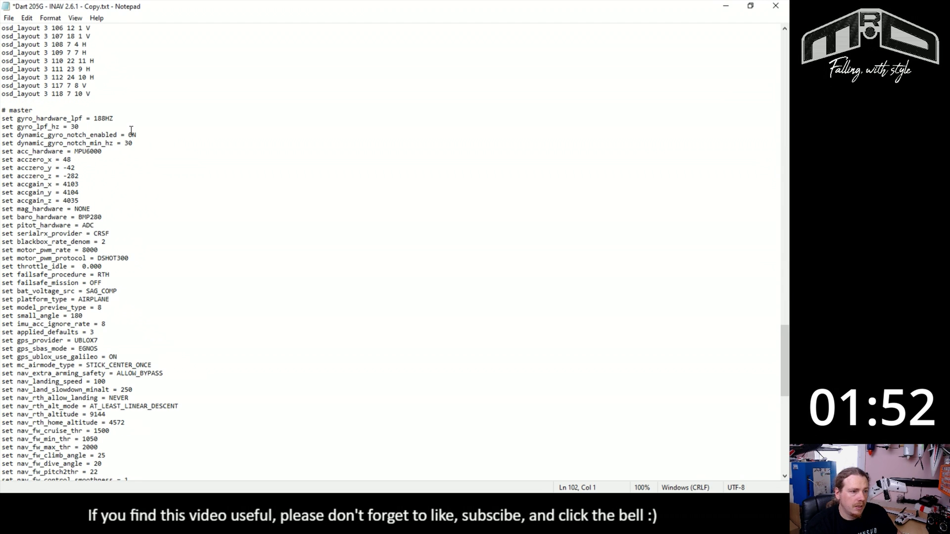
scroll(132, 130, "down", 20)
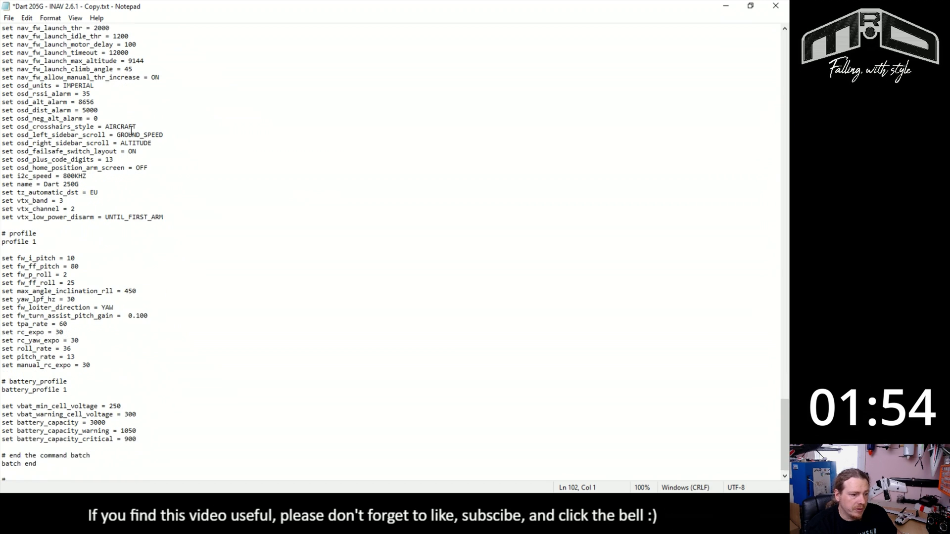
scroll(131, 129, "down", 1)
left_click_drag(2, 227, 114, 360)
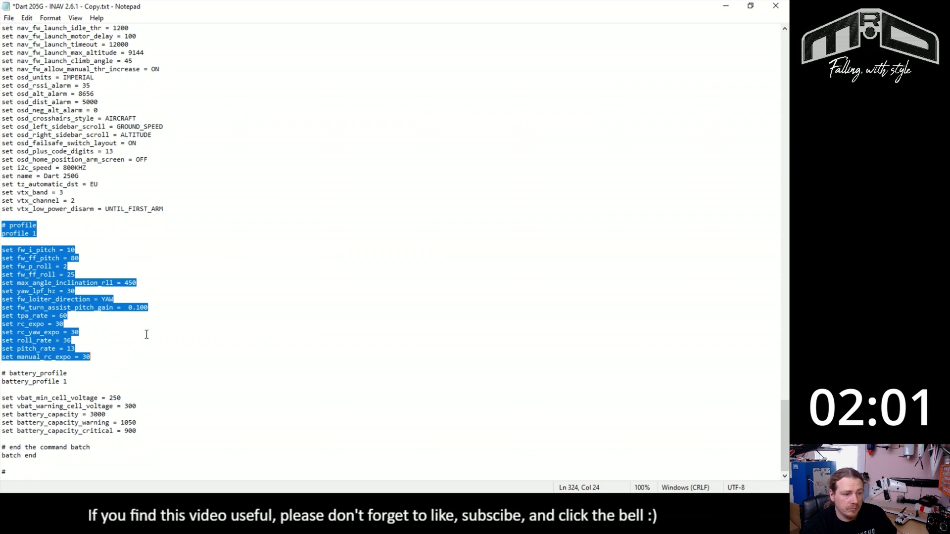
key("Delete")
key("BackSpace")
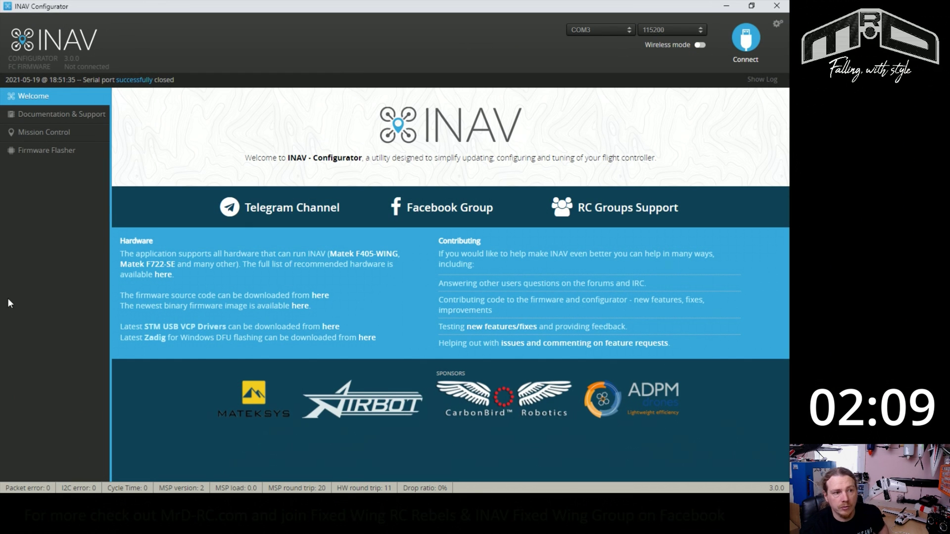
Step: In the Firmware Flasher, show unstable releases and select board MATEKF411SE SS2_CH6
left_click(94, 157)
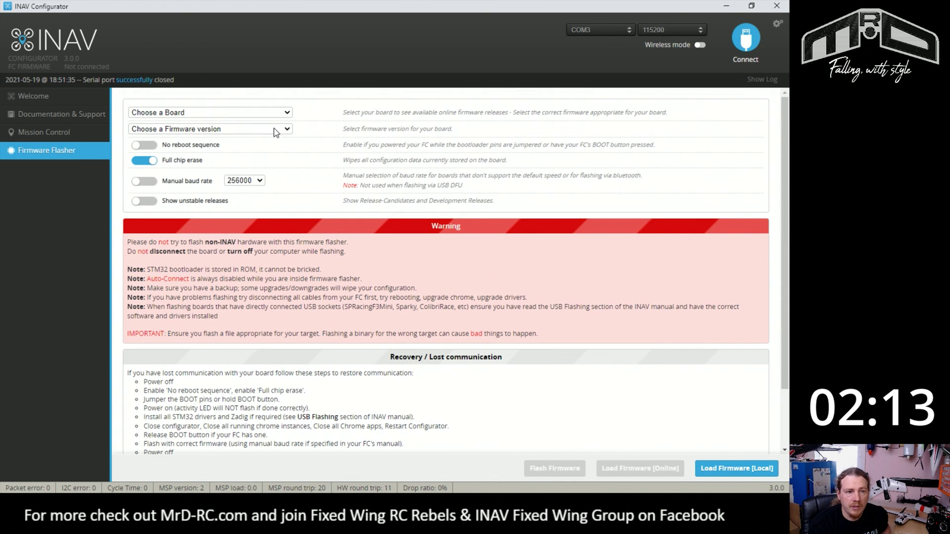
left_click(273, 111)
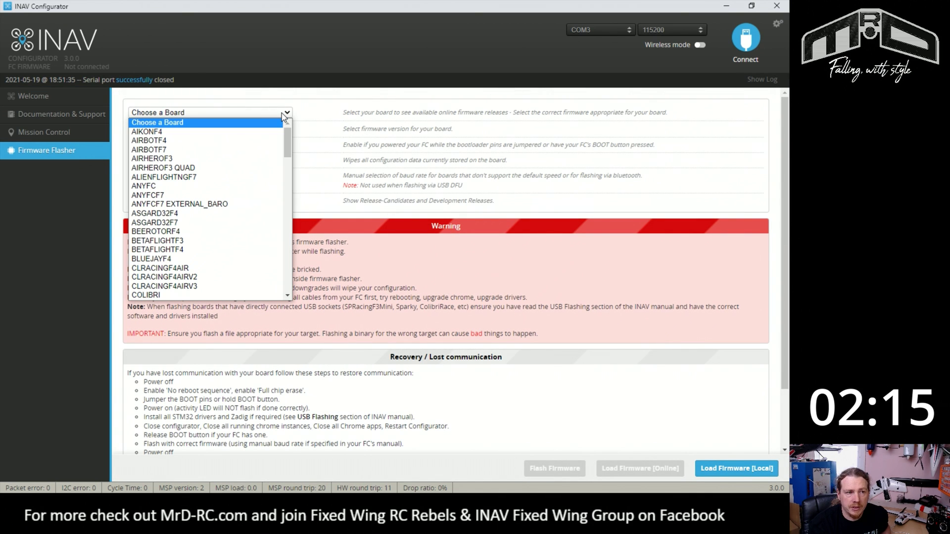
left_click(329, 114)
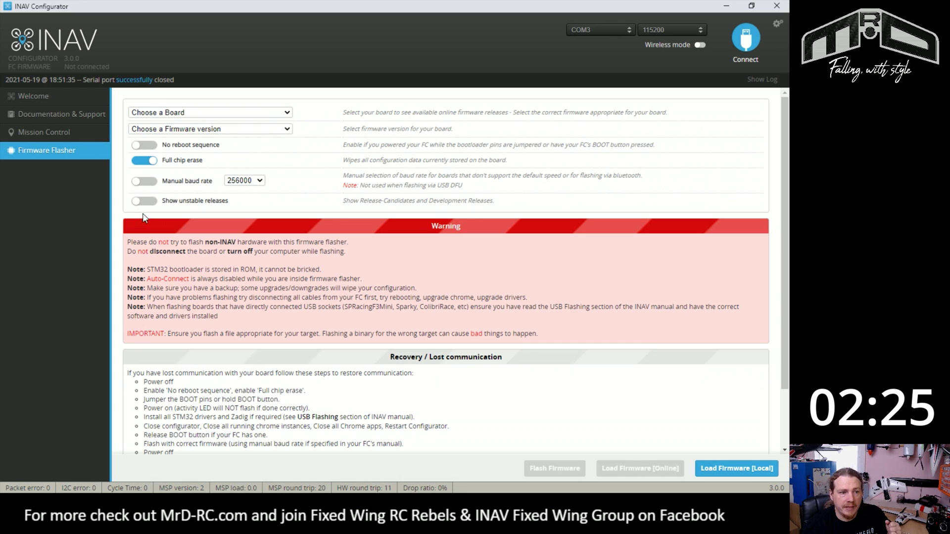
left_click(150, 202)
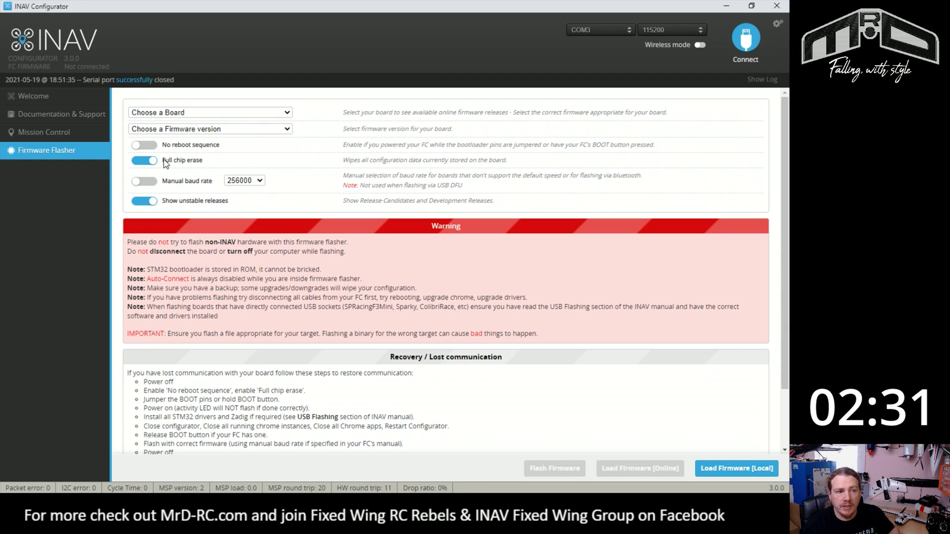
left_click(264, 112)
left_click_drag(289, 134, 306, 240)
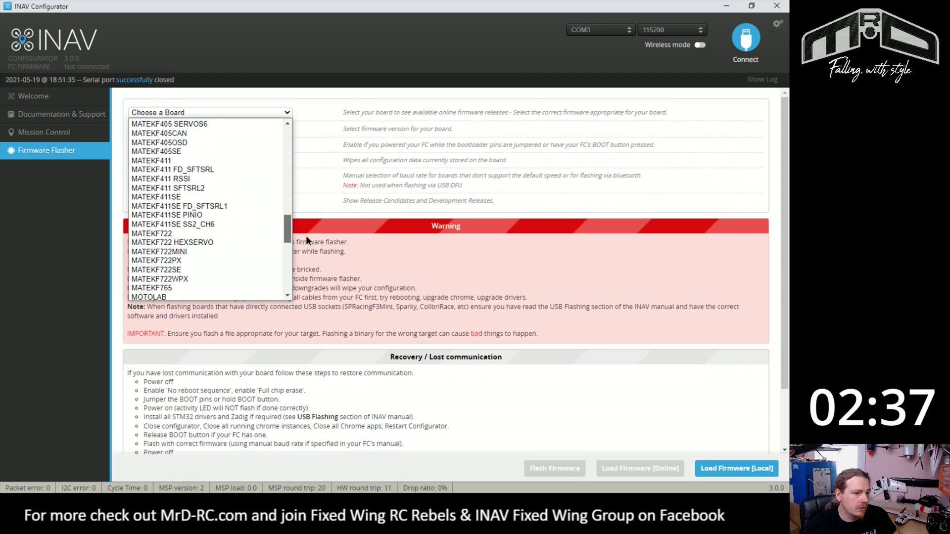
left_click(217, 227)
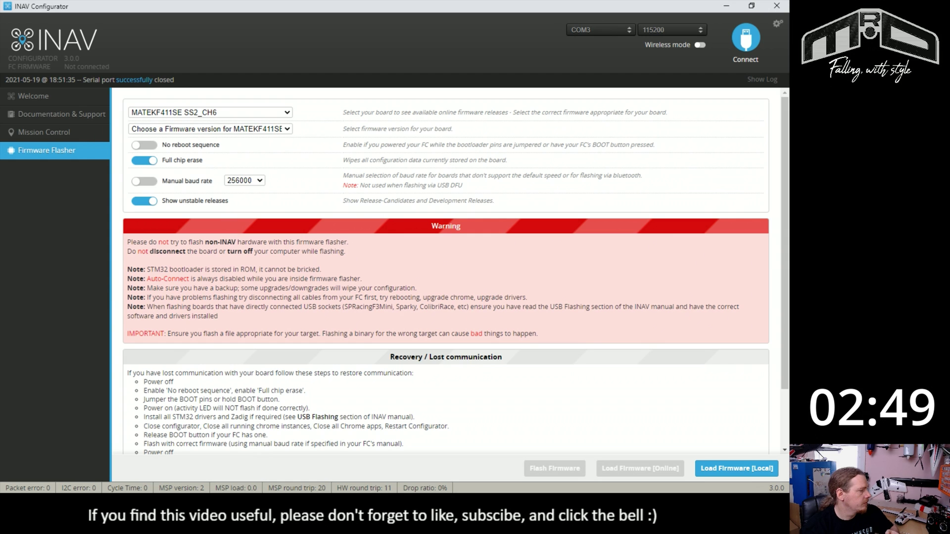
Step: Check the board target name in the edited diff file and close Notepad
key("alt+Tab")
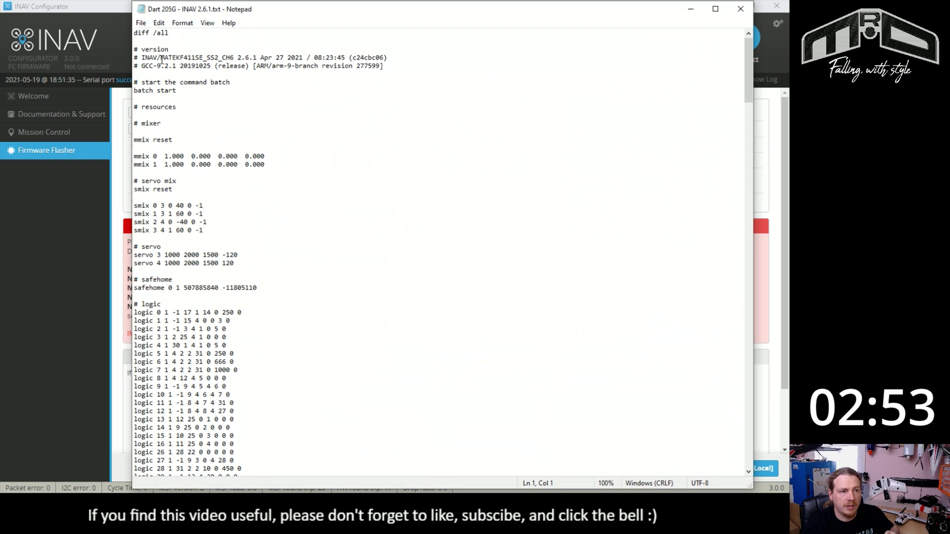
left_click_drag(160, 57, 234, 57)
left_click(740, 9)
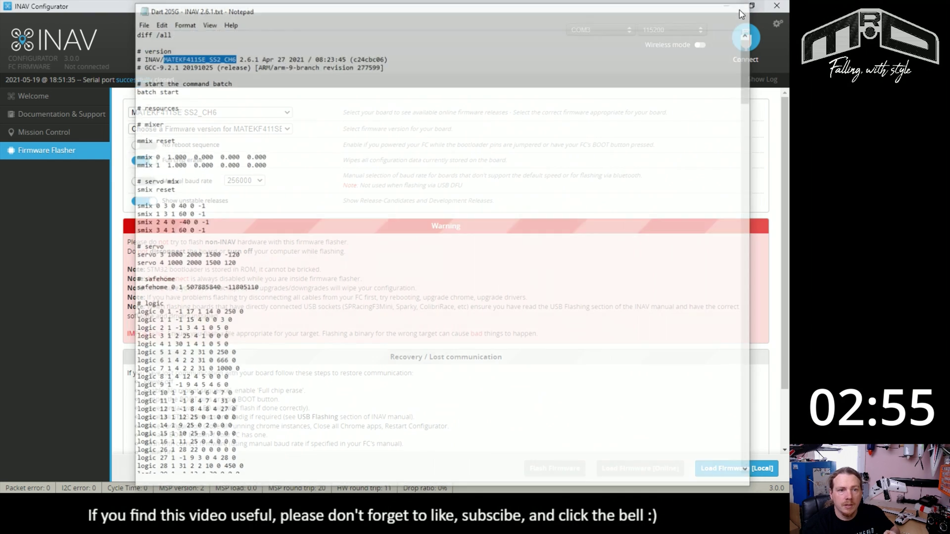
Step: Load INAV 3.0.0 firmware online for MATEKF411SE SS2_CH6 and flash it
left_click(254, 129)
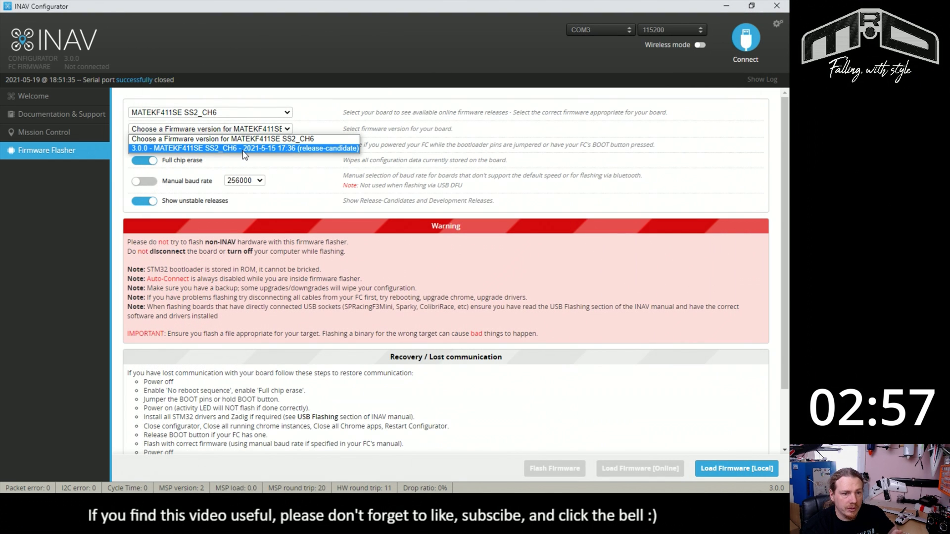
left_click(243, 149)
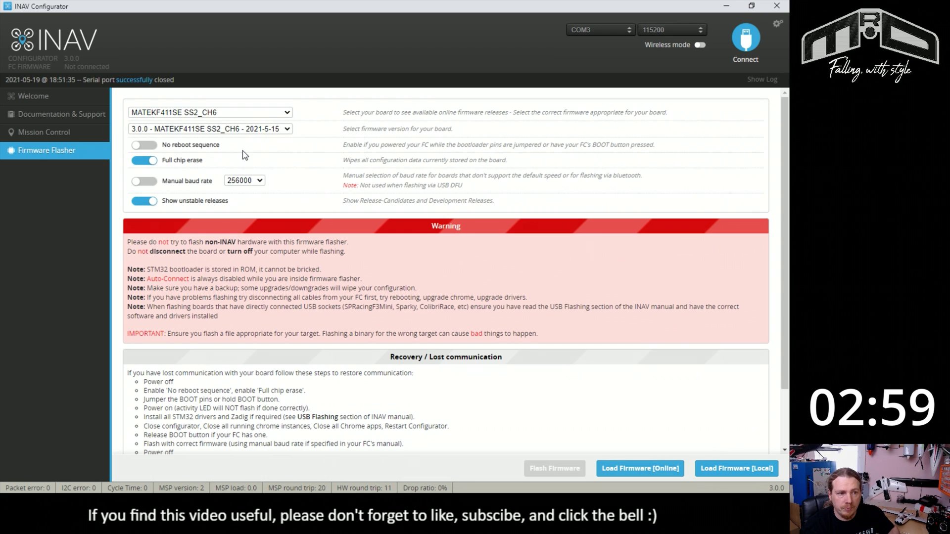
left_click(654, 468)
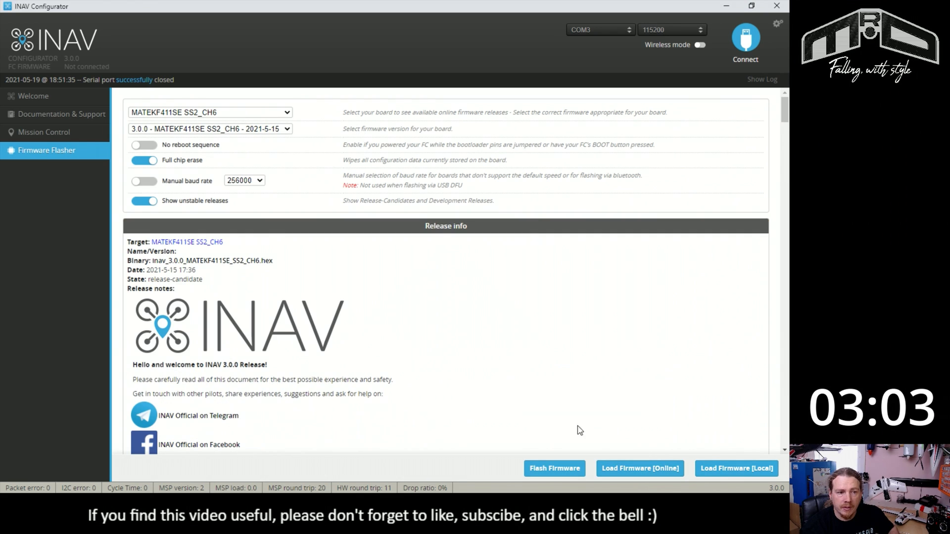
left_click(556, 469)
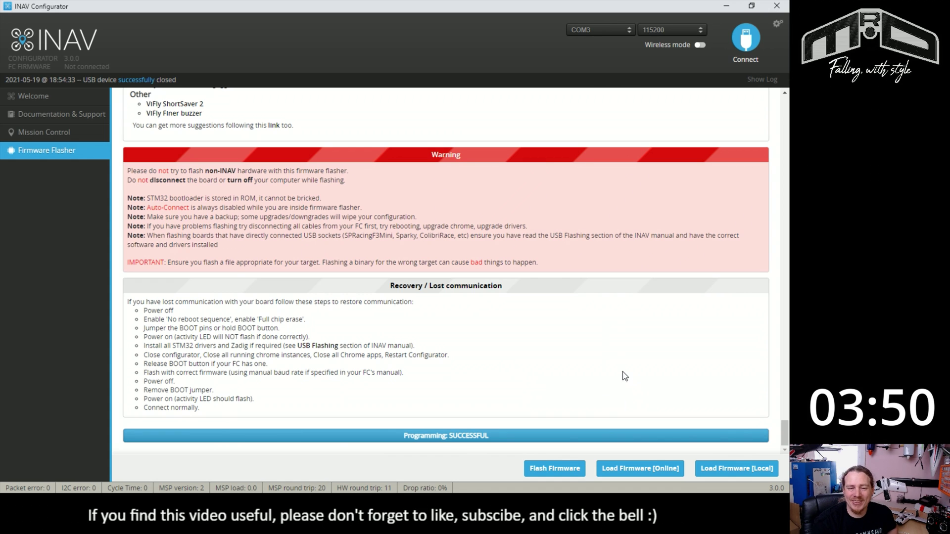
Step: Reconnect to the board and apply the 'Airplane without a Tail (Wing, Delta, etc)' defaults
left_click(749, 46)
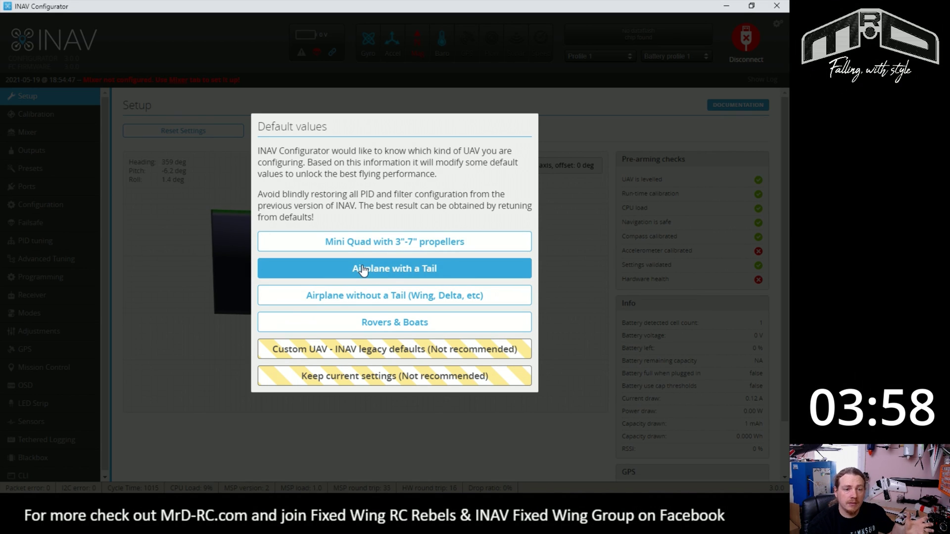
left_click(416, 278)
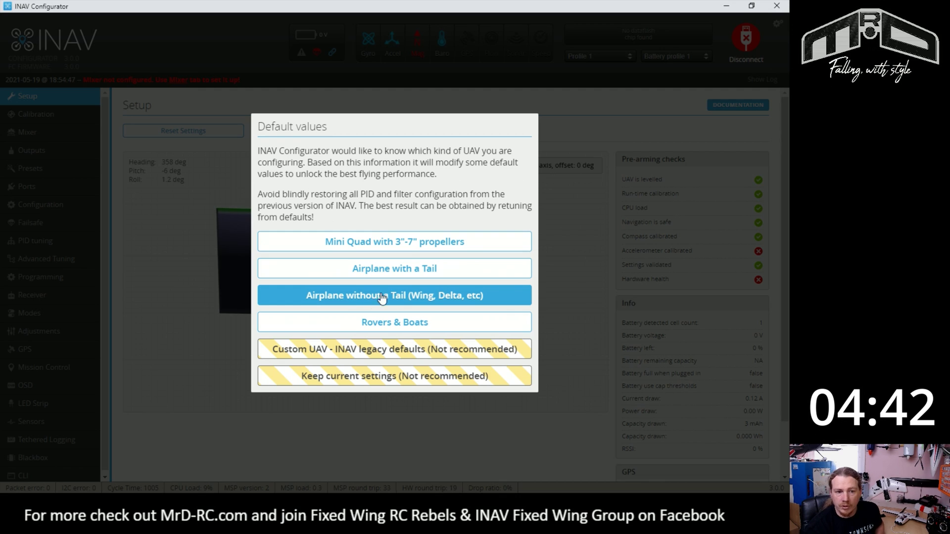
left_click(360, 297)
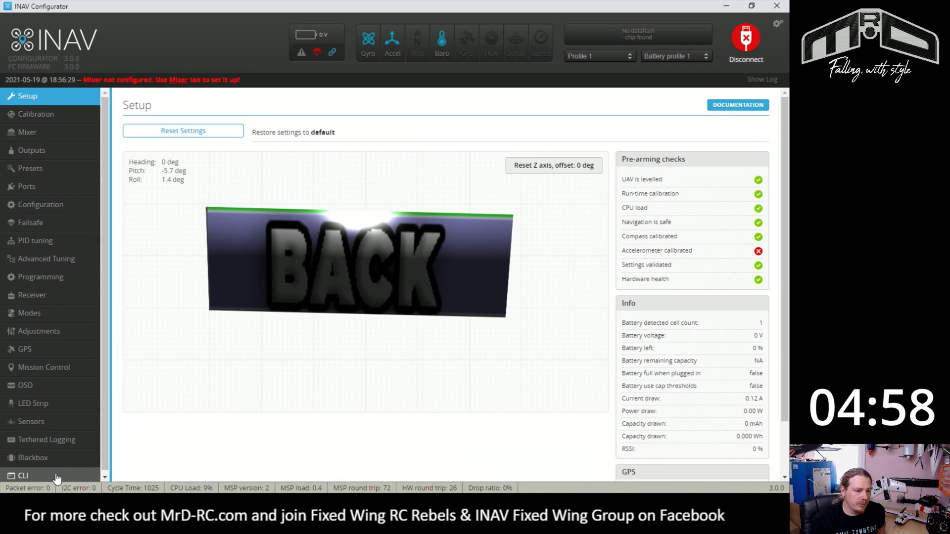
Step: In the CLI, load commands from 'Dart 205G - INAV 2.6.1 - Copy.txt'
left_click(57, 476)
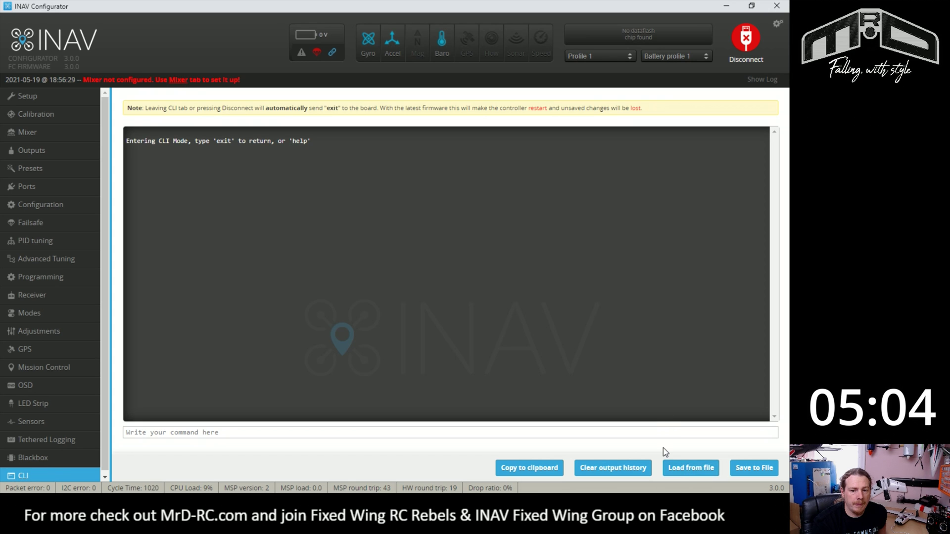
left_click(688, 469)
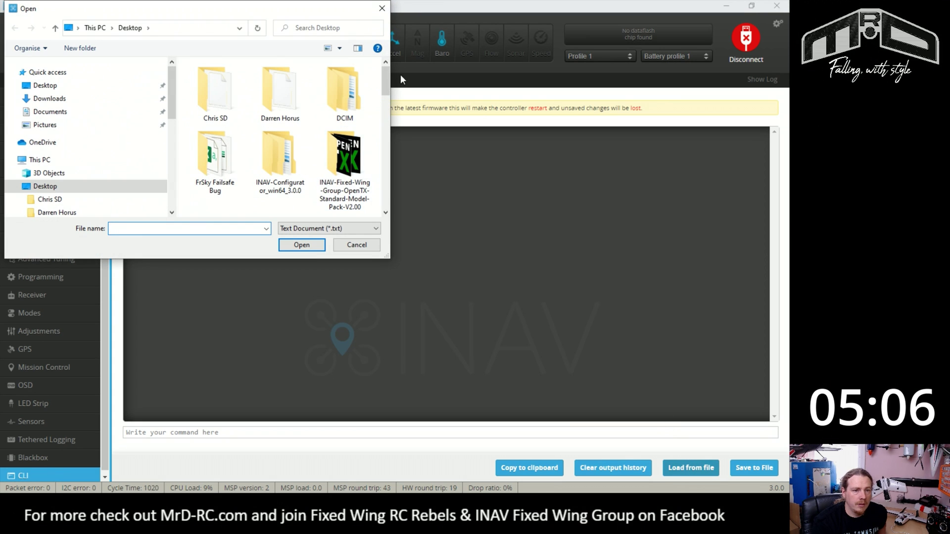
left_click_drag(384, 80, 390, 114)
left_click(276, 149)
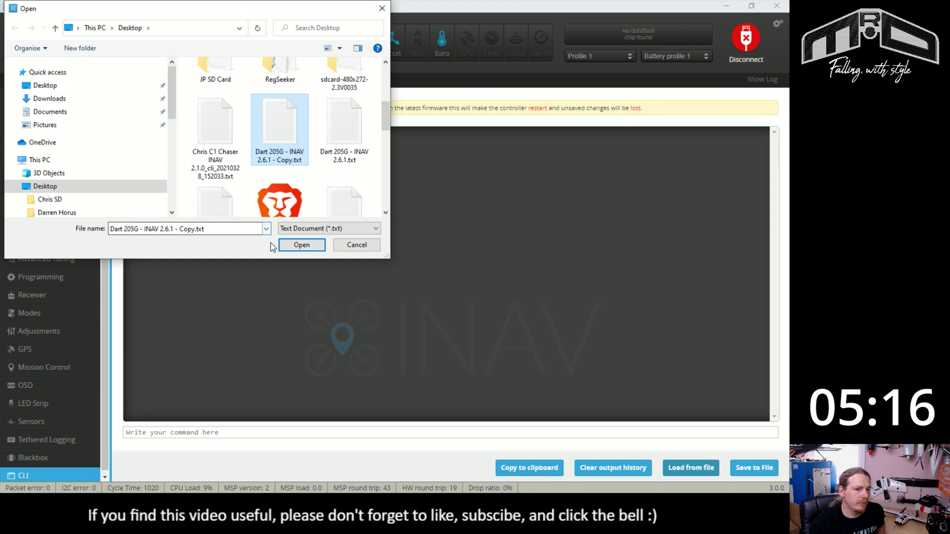
Step: Execute the loaded diff commands and select the rejected mc_airmode_type line in the output
left_click(299, 246)
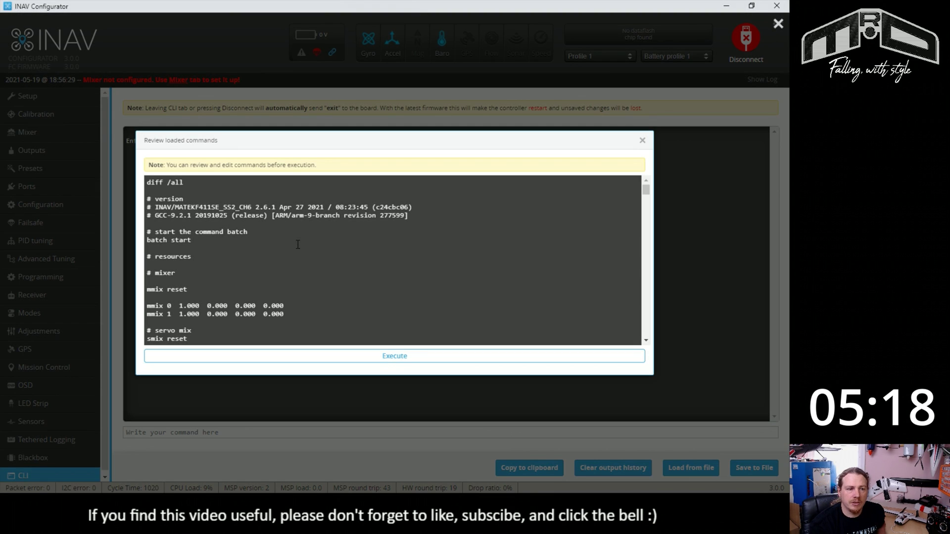
left_click(329, 357)
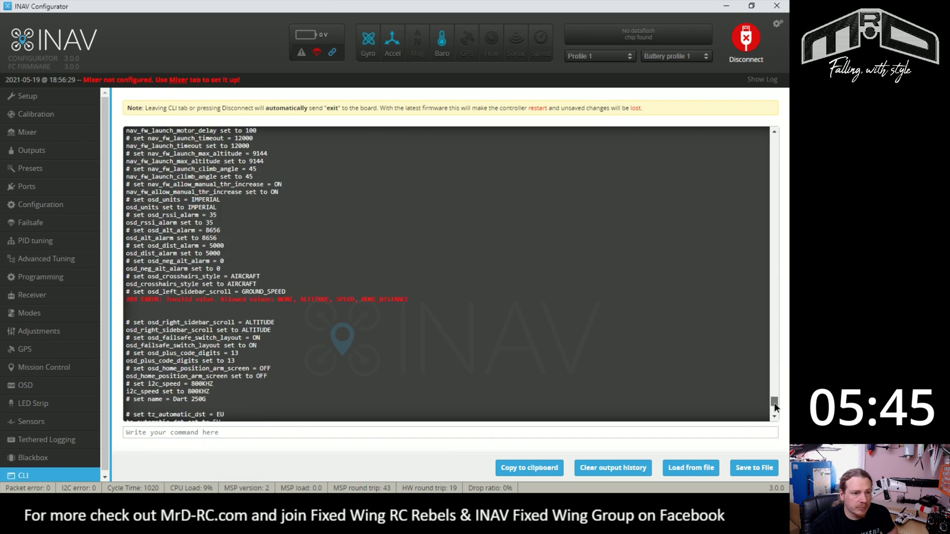
left_click_drag(775, 405, 789, 387)
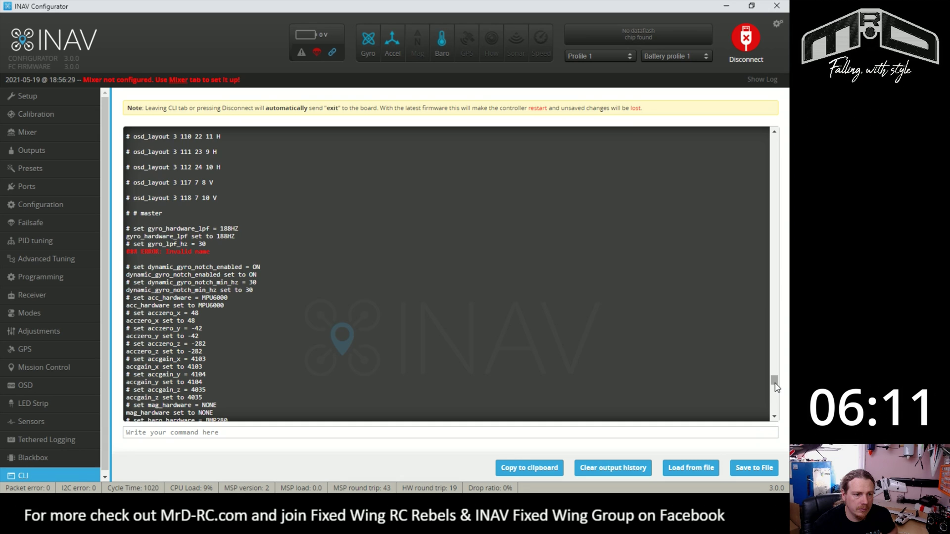
left_click_drag(775, 382, 774, 396)
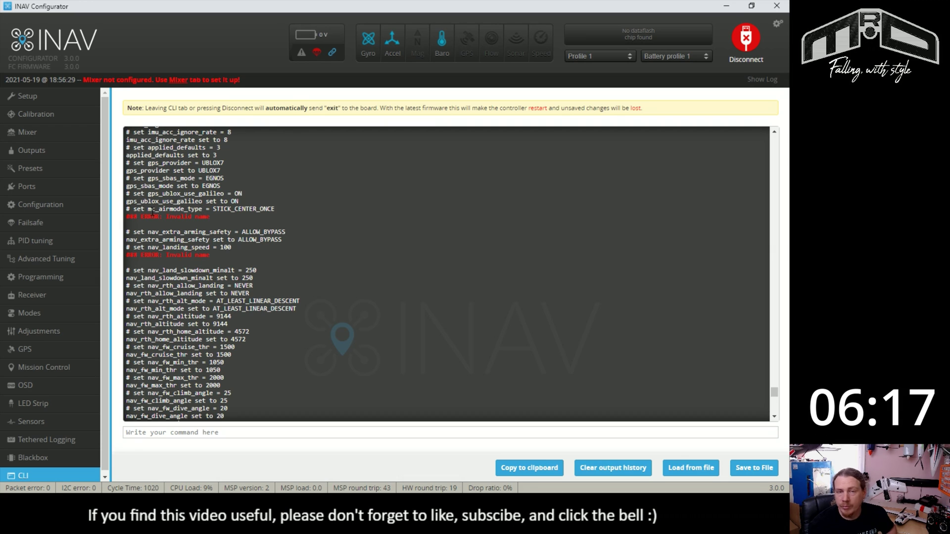
left_click_drag(134, 210, 277, 212)
key("ctrl+c")
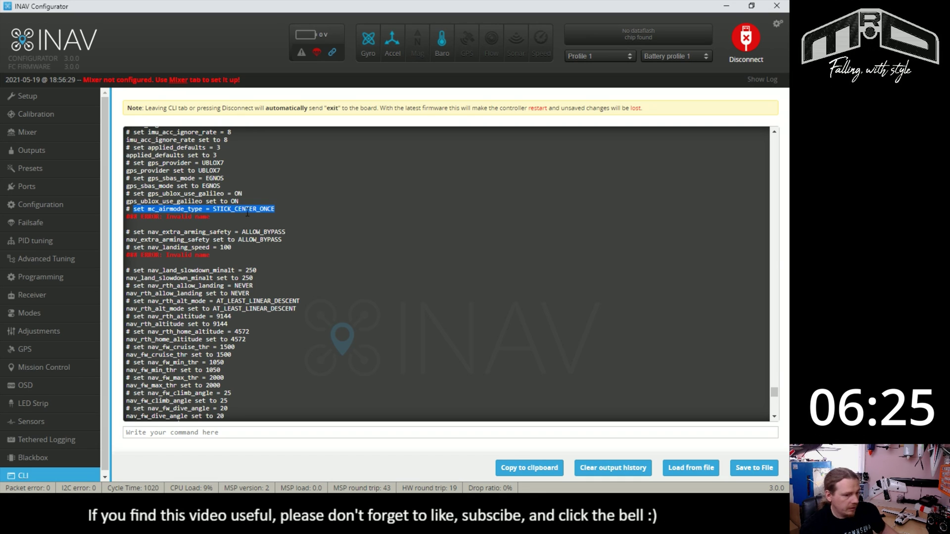
Step: Re-run the failed command as airmode_type = STICK_CENTER_ONCE without 'mc_', then save the configuration
left_click(216, 436)
key("ctrl+v")
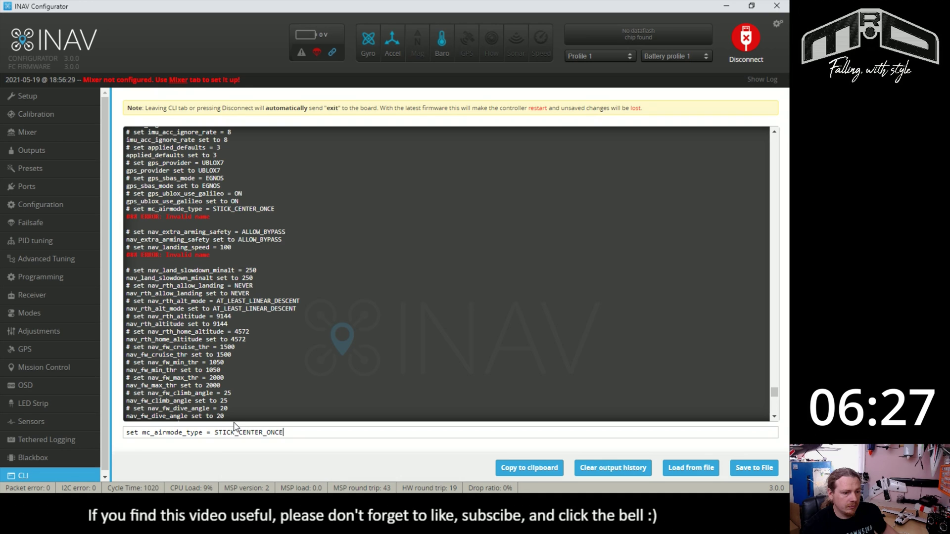
left_click(154, 434)
key("BackSpace")
key("BackSpace")
key("BackSpace")
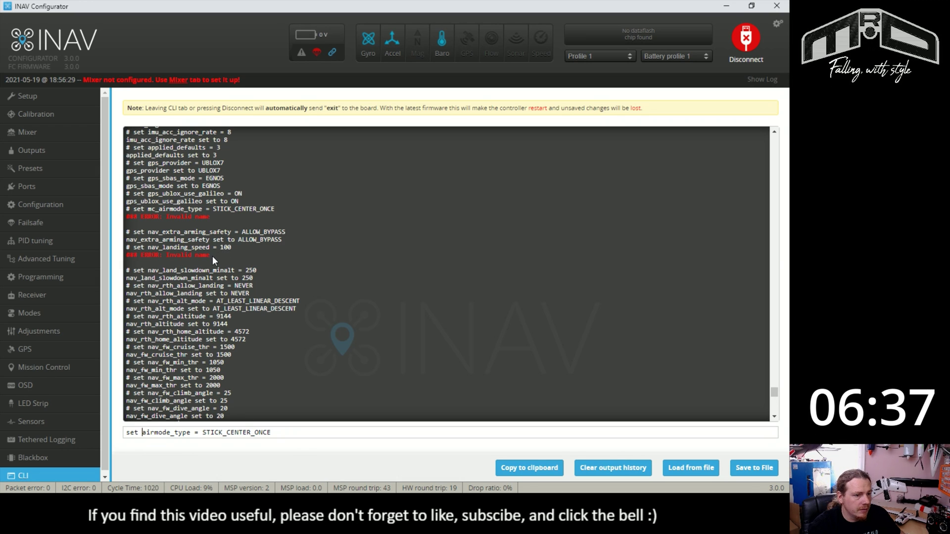
left_click(283, 432)
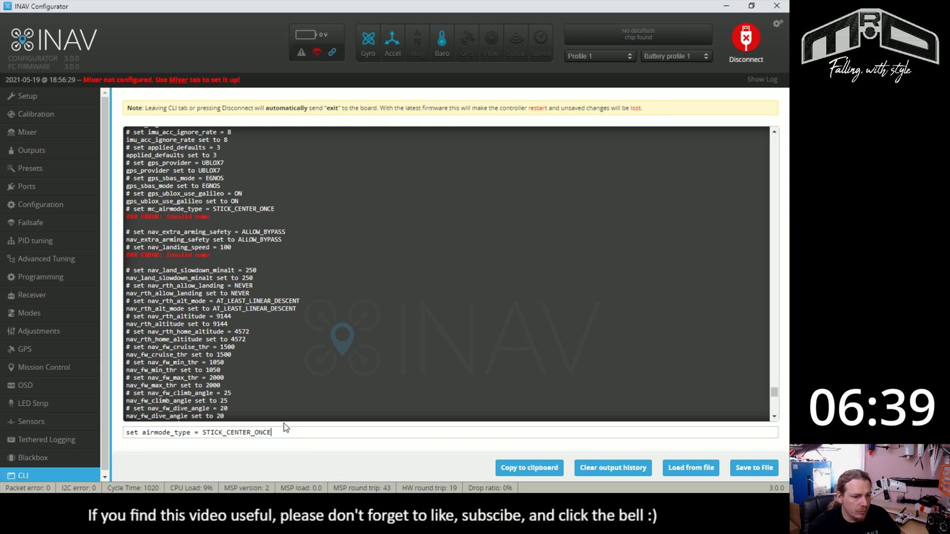
scroll(296, 354, "down", 4)
scroll(295, 355, "down", 6)
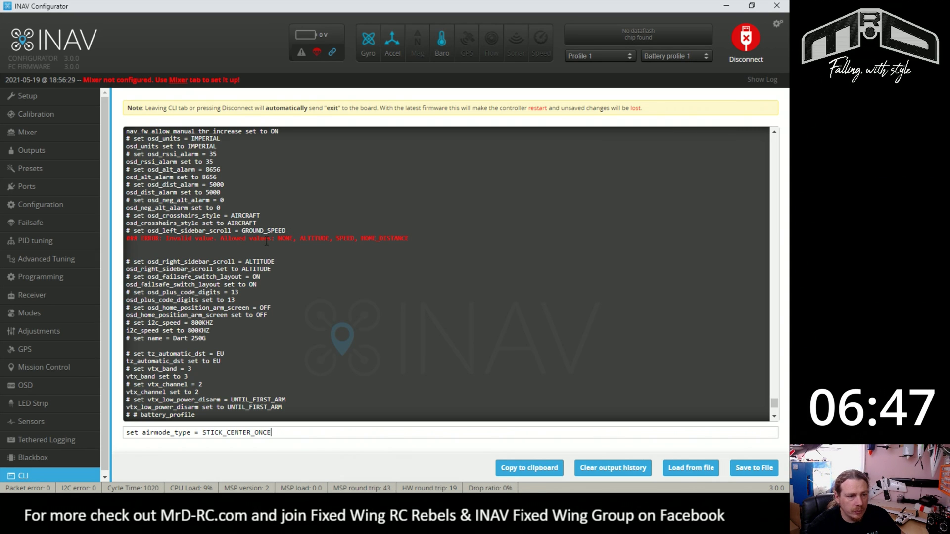
key("Return")
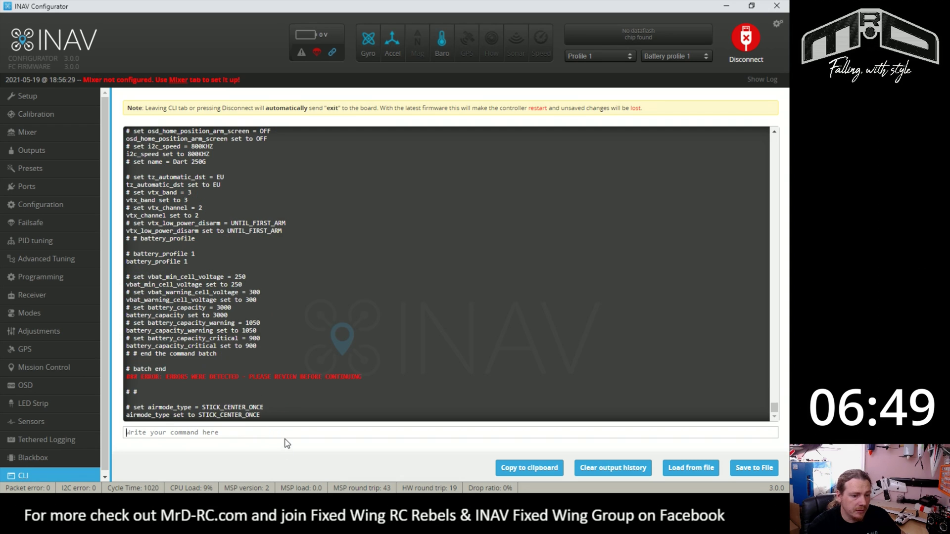
type("save")
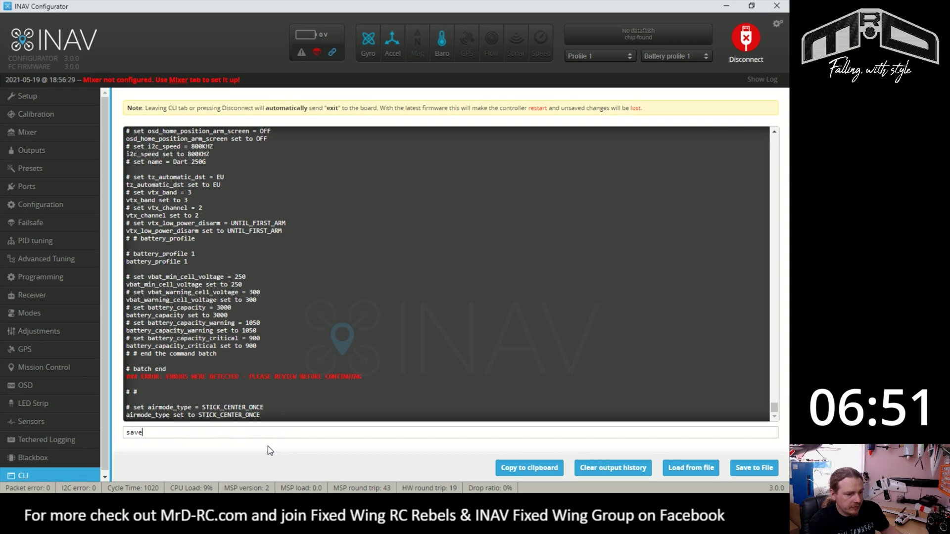
key("Return")
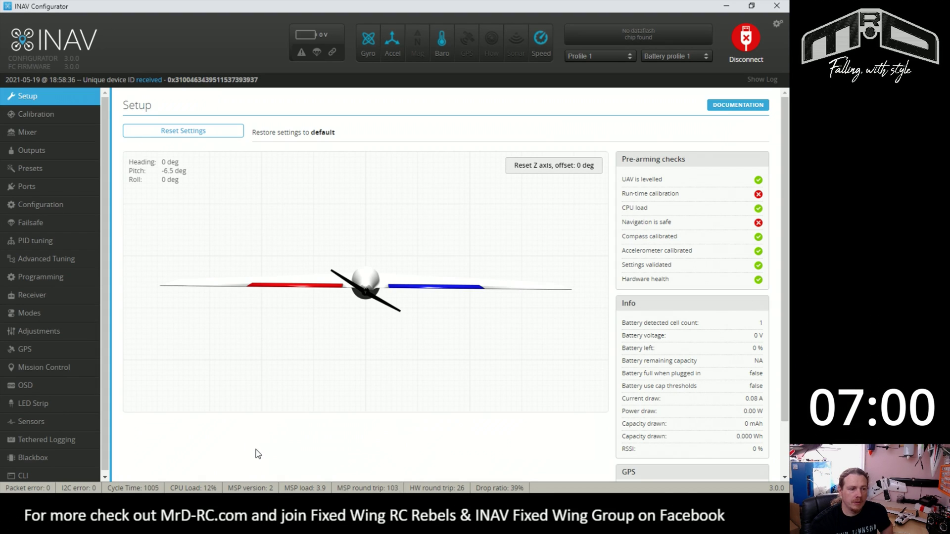
Step: On the OSD page, set Left Sidebar Scroll to Speed and save the OSD settings
left_click(49, 387)
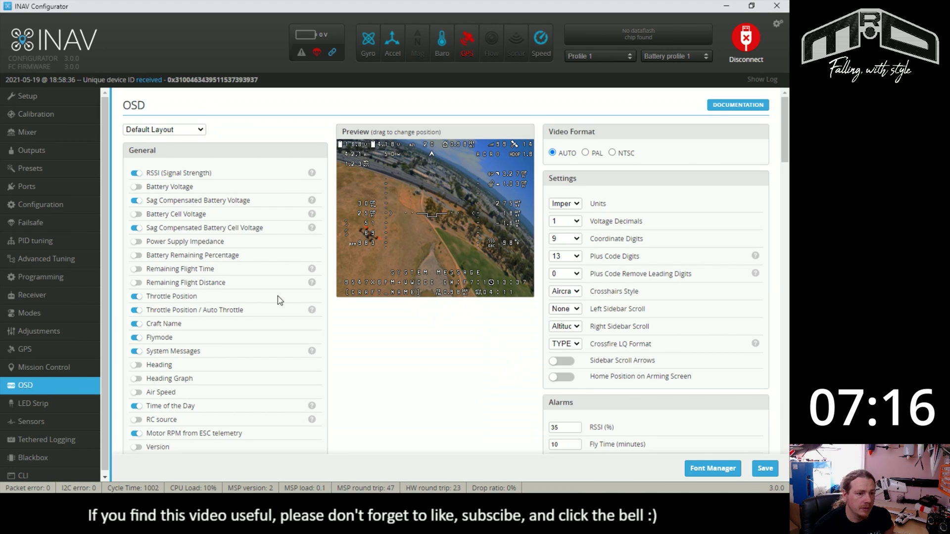
left_click(577, 309)
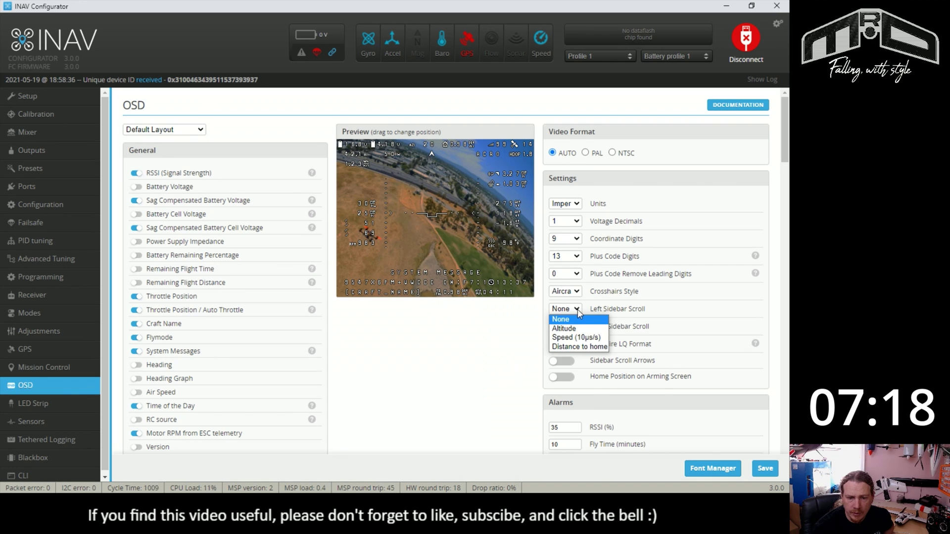
left_click(599, 338)
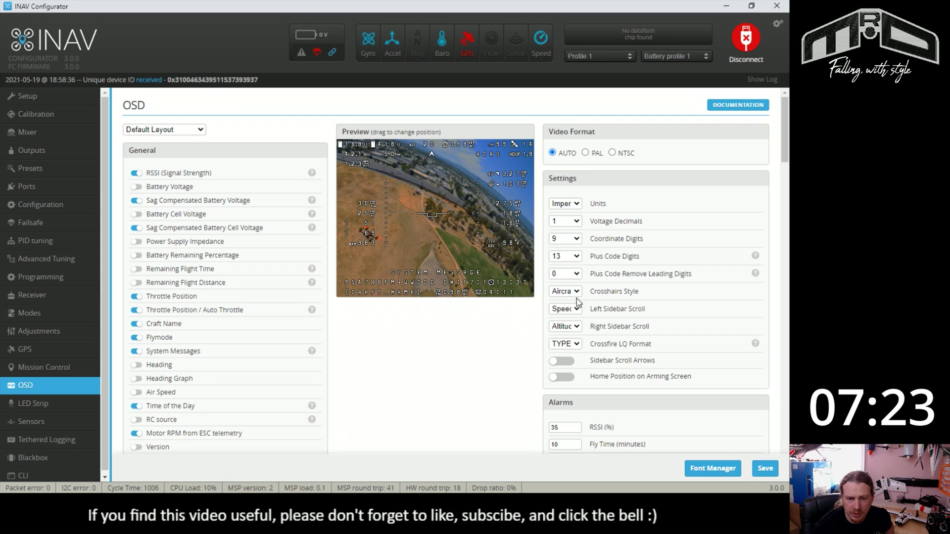
left_click(574, 327)
left_click(574, 328)
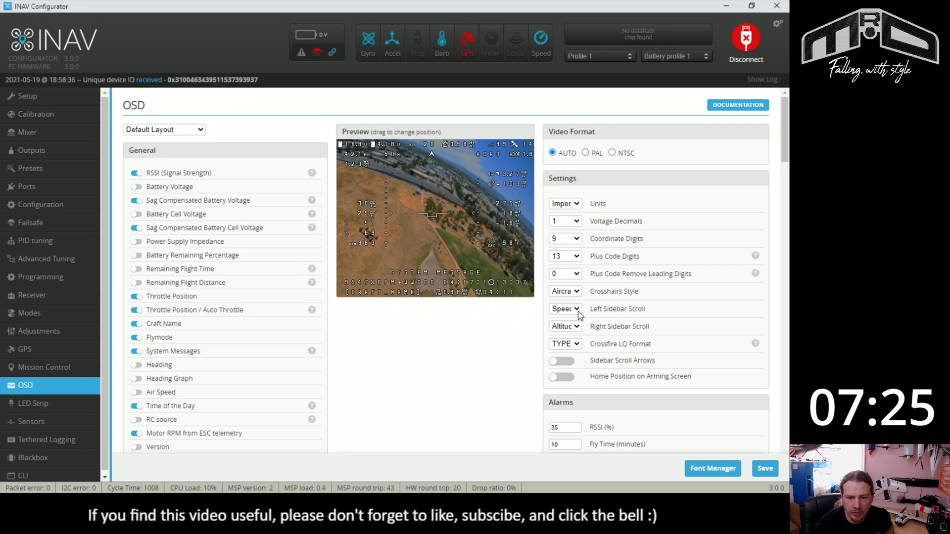
left_click(566, 310)
left_click(581, 337)
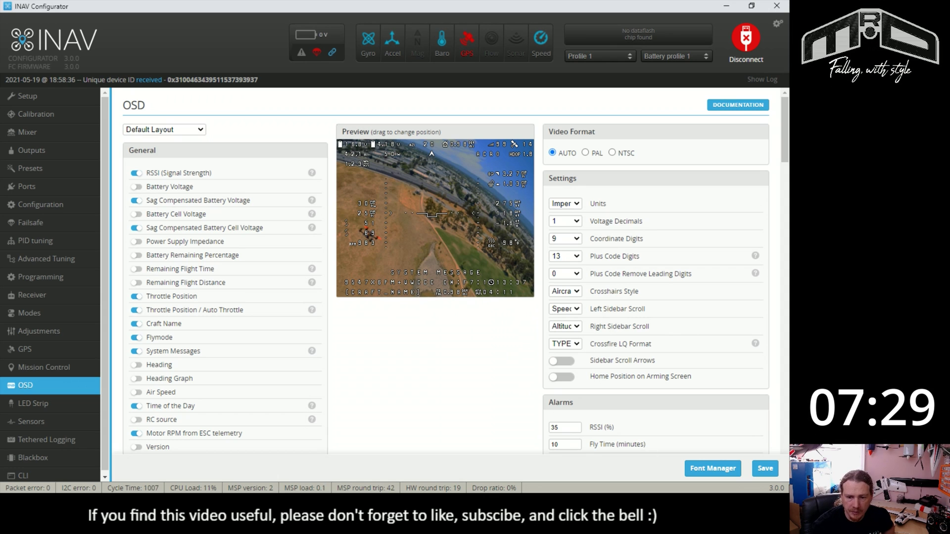
left_click(760, 474)
Step: Upload the OSD font to the flight controller from the Font Manager
left_click(699, 468)
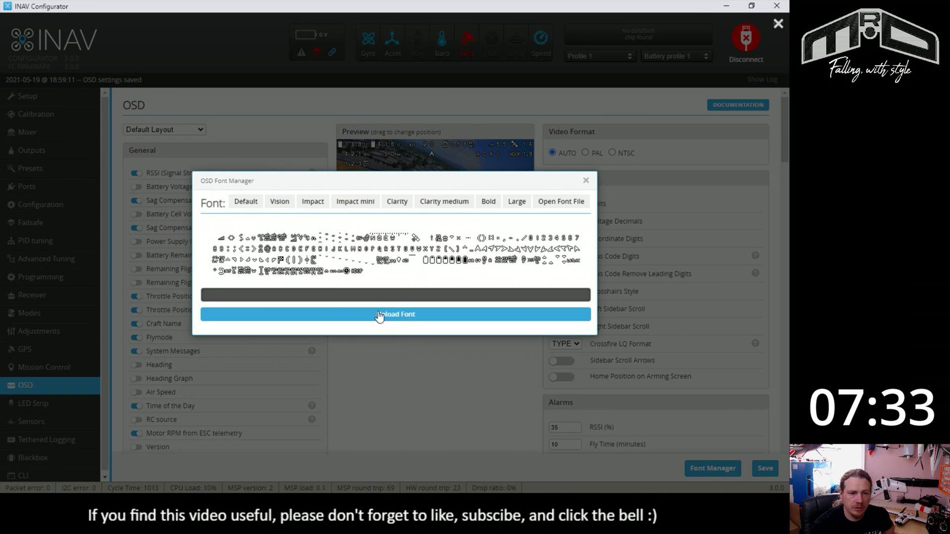
left_click(393, 317)
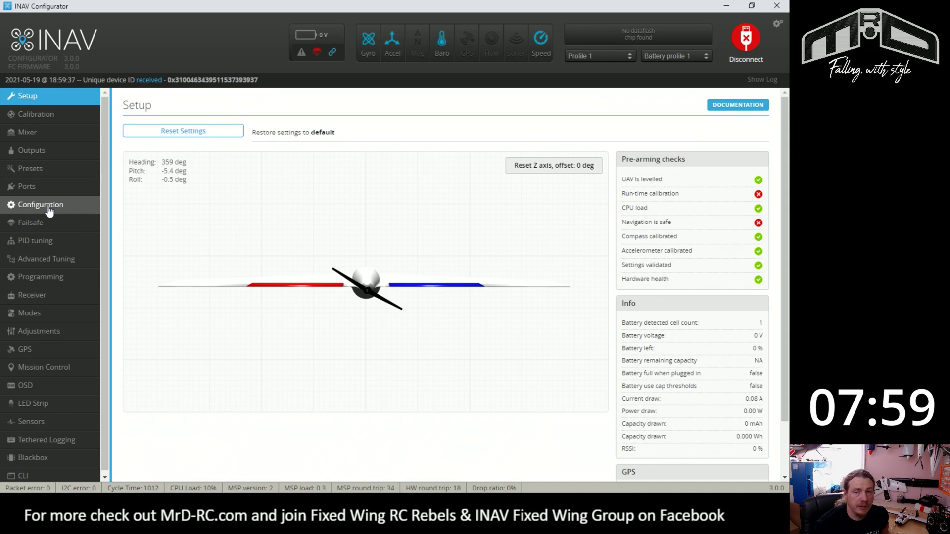
Step: Apply the Airplane without tail preset, then save and reboot the flight controller
left_click(43, 171)
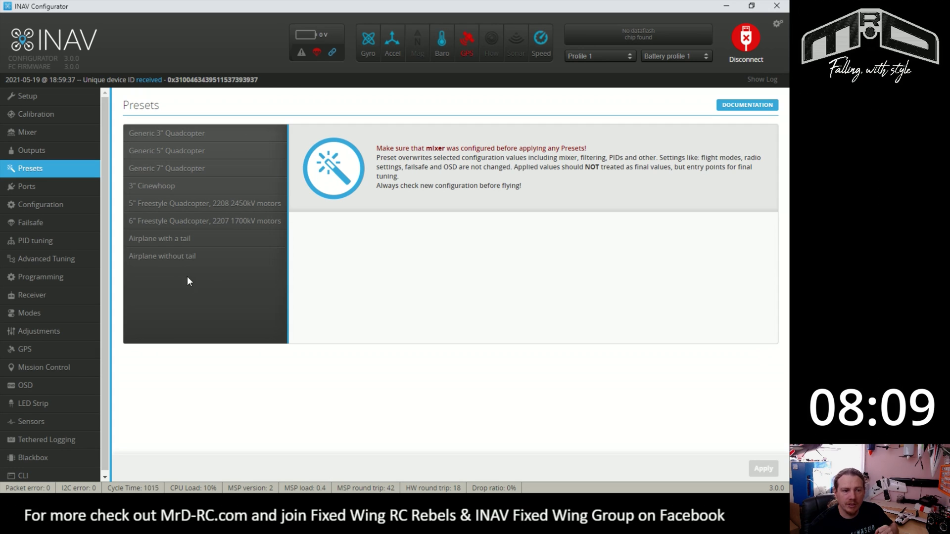
left_click(215, 259)
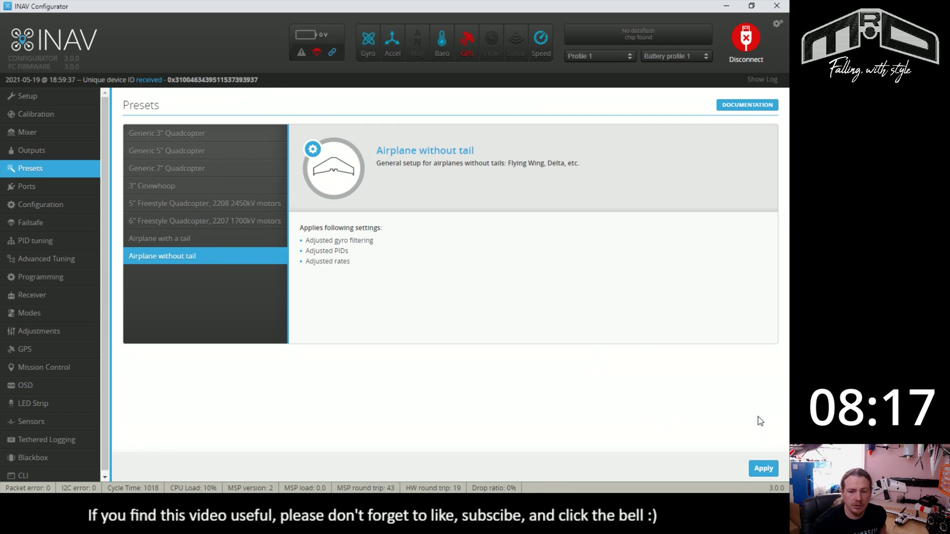
left_click(763, 469)
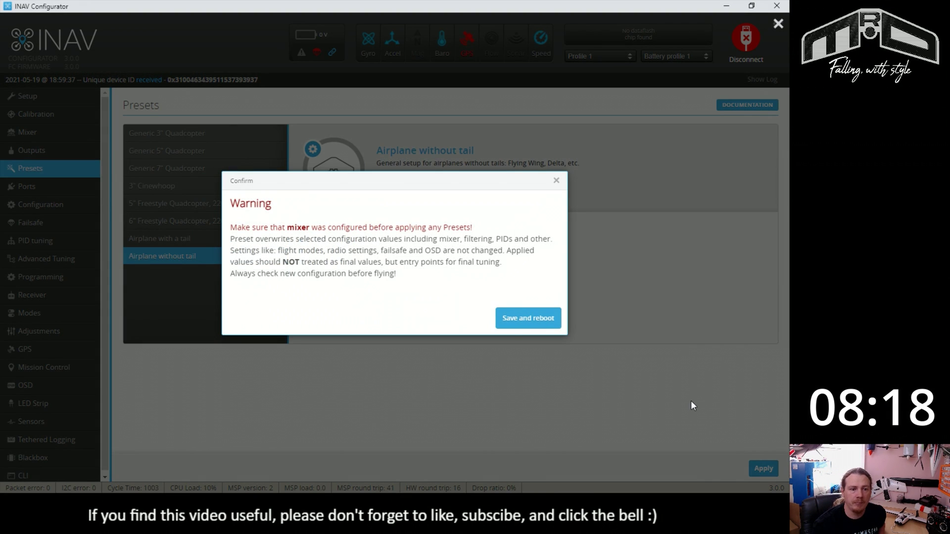
left_click(540, 326)
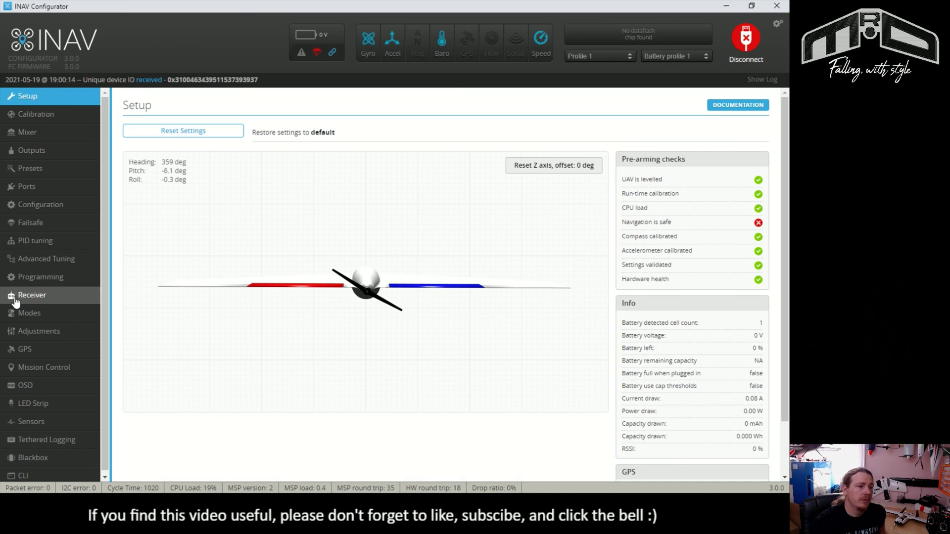
Step: Review the Calibration and Mixer pages
left_click(44, 115)
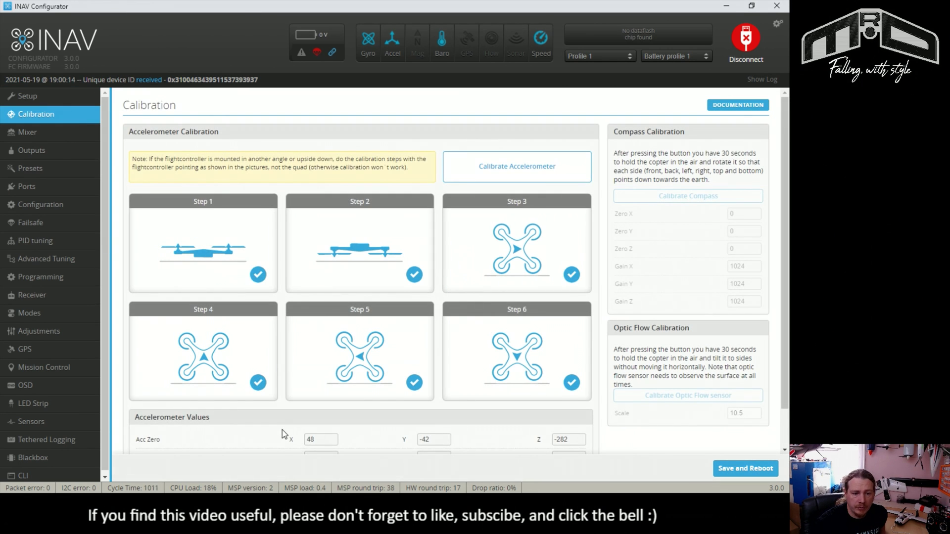
scroll(393, 382, "down", 2)
scroll(459, 385, "up", 2)
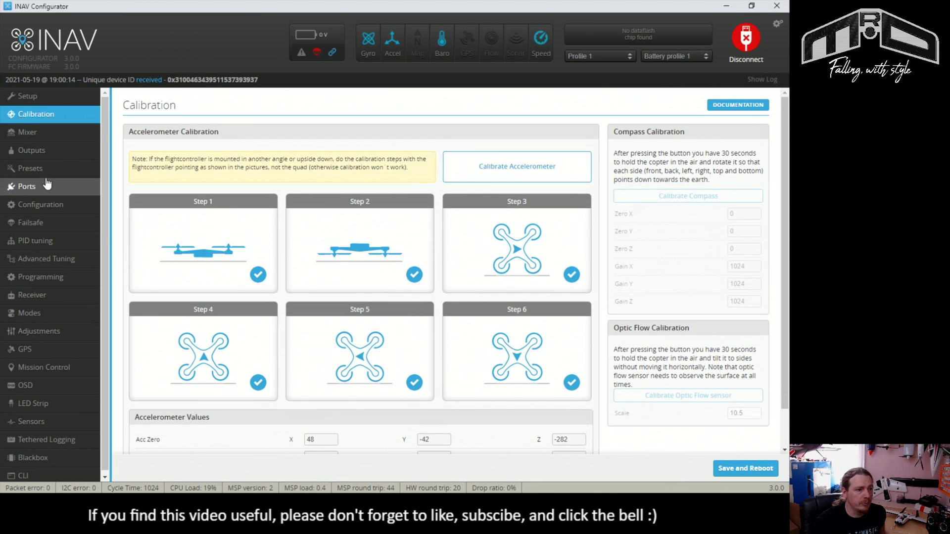
left_click(61, 137)
scroll(626, 328, "down", 3)
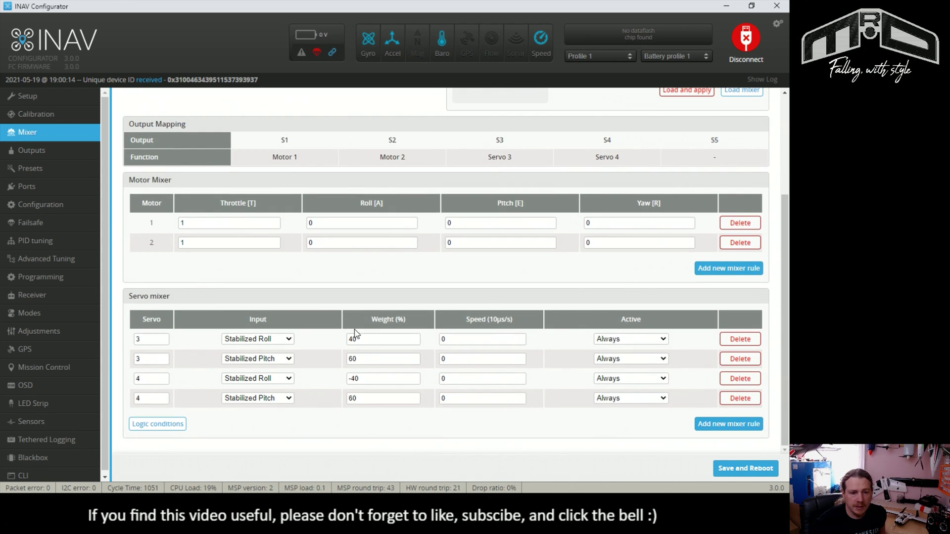
scroll(355, 333, "up", 5)
Step: Change the ESC protocol from STANDARD to DSHOT300 on the Outputs page and save
left_click(31, 150)
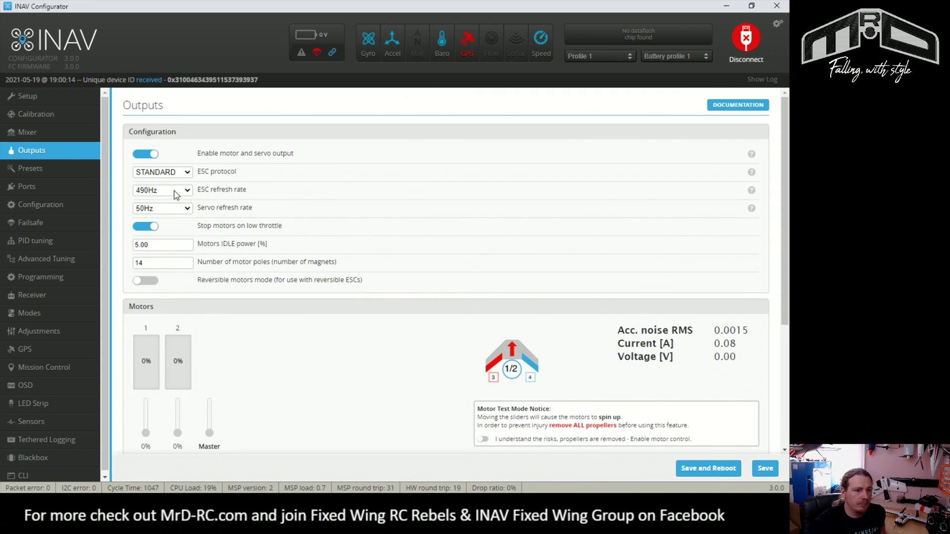
left_click(184, 178)
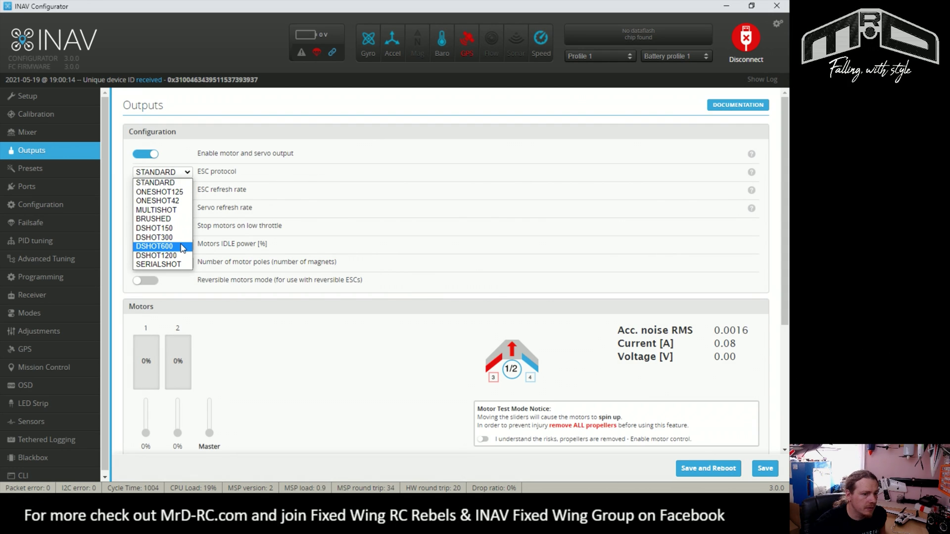
left_click(159, 237)
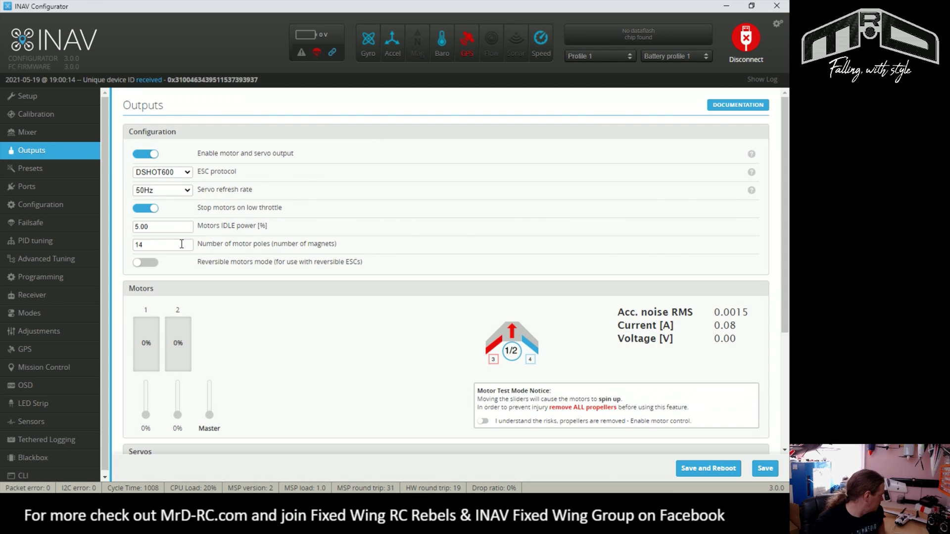
left_click(767, 471)
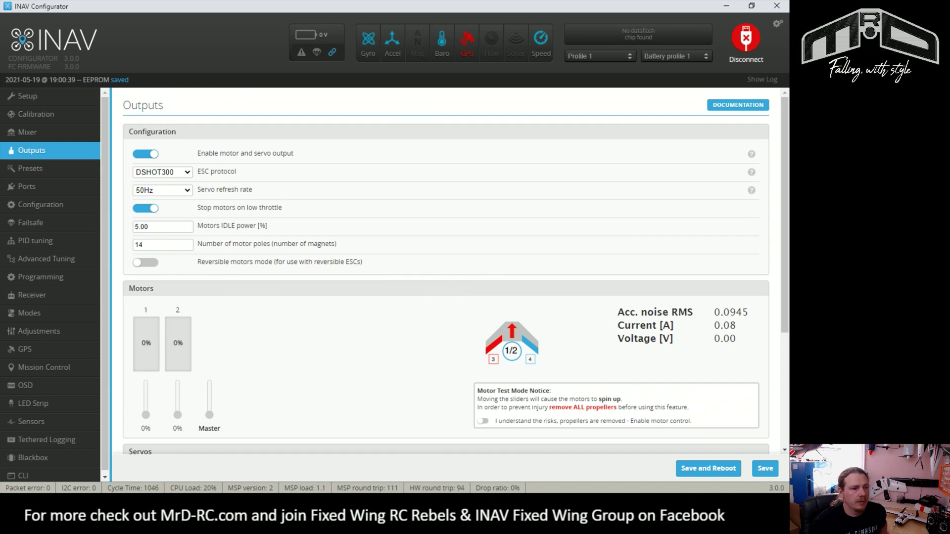
Step: Look over the Ports and Configuration pages, then view the Roll/Pitch/Yaw PID gains
left_click(85, 186)
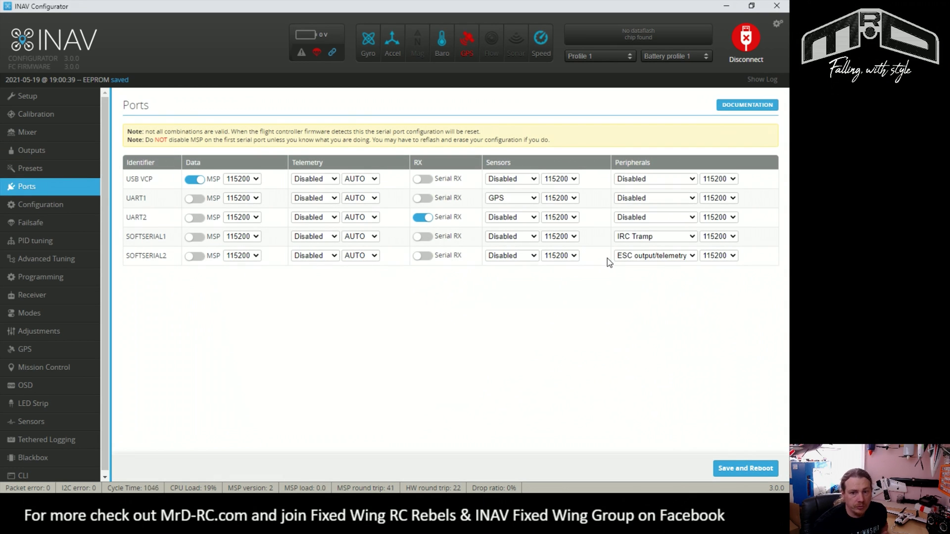
left_click(78, 202)
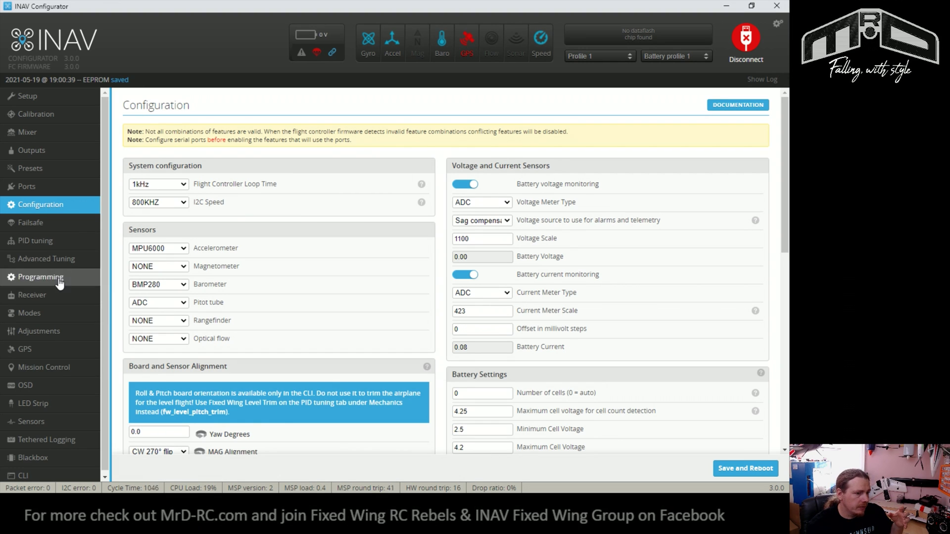
left_click(60, 244)
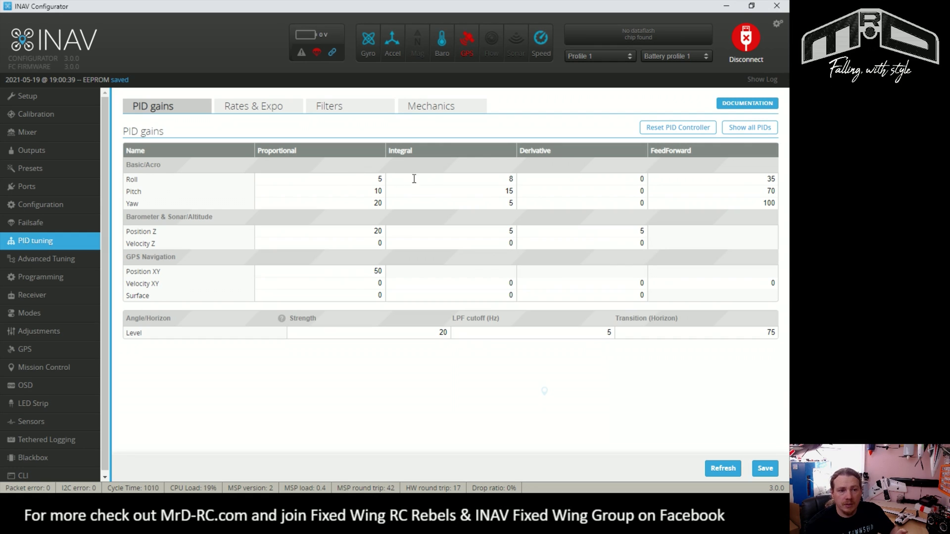
left_click(263, 108)
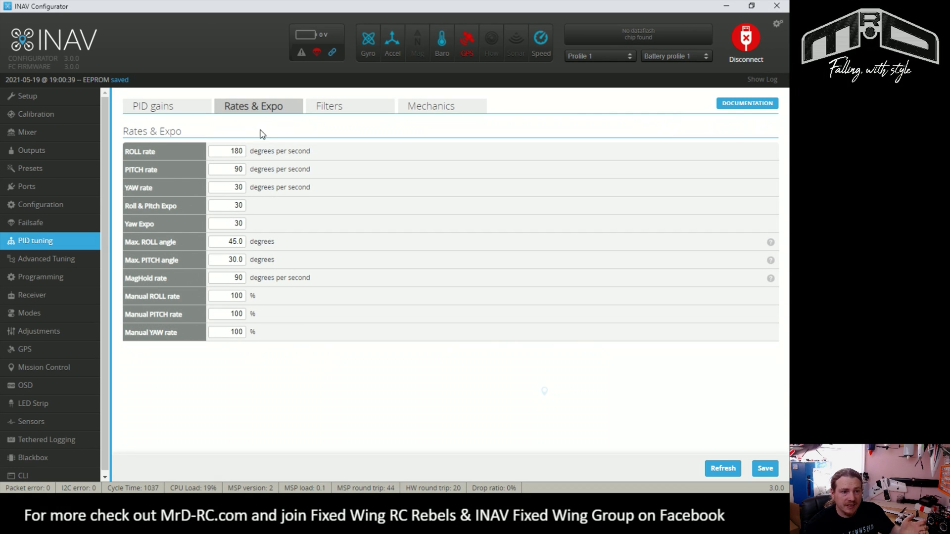
left_click(231, 153)
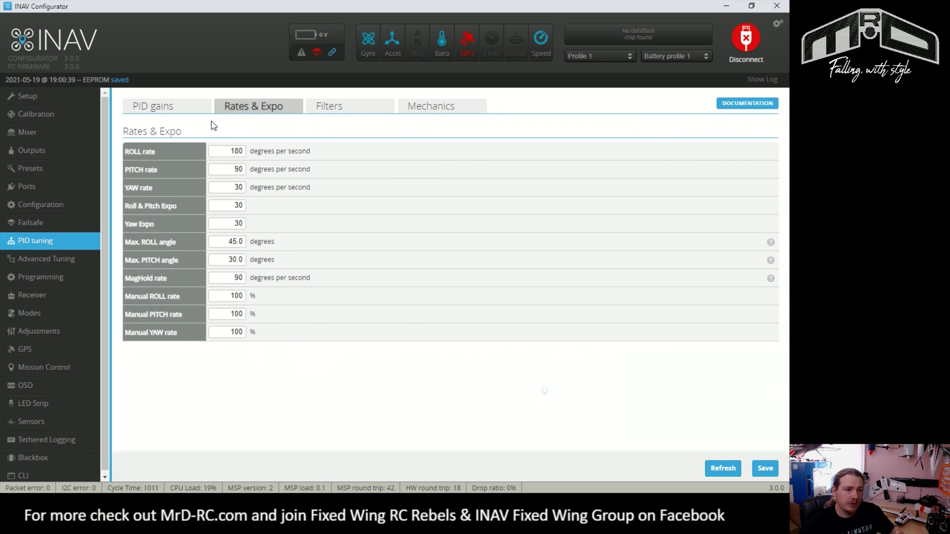
left_click(196, 108)
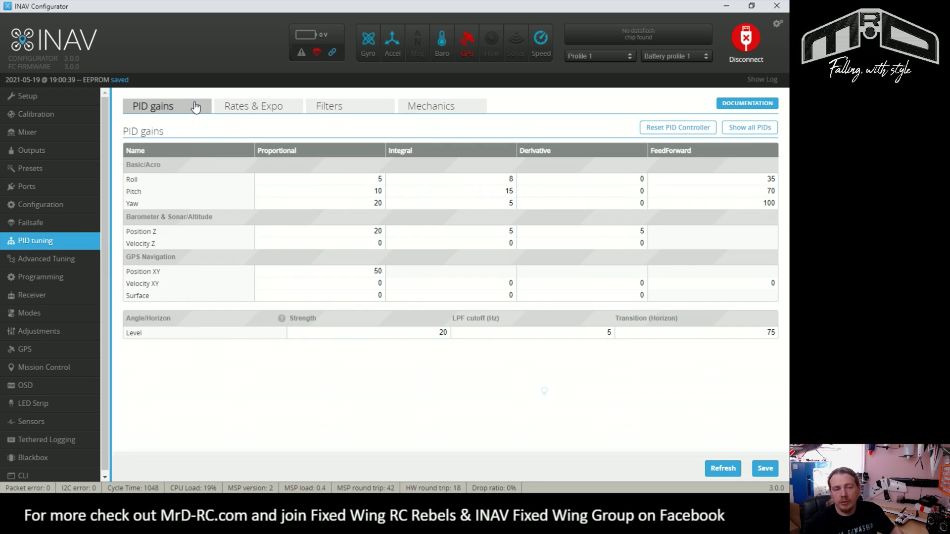